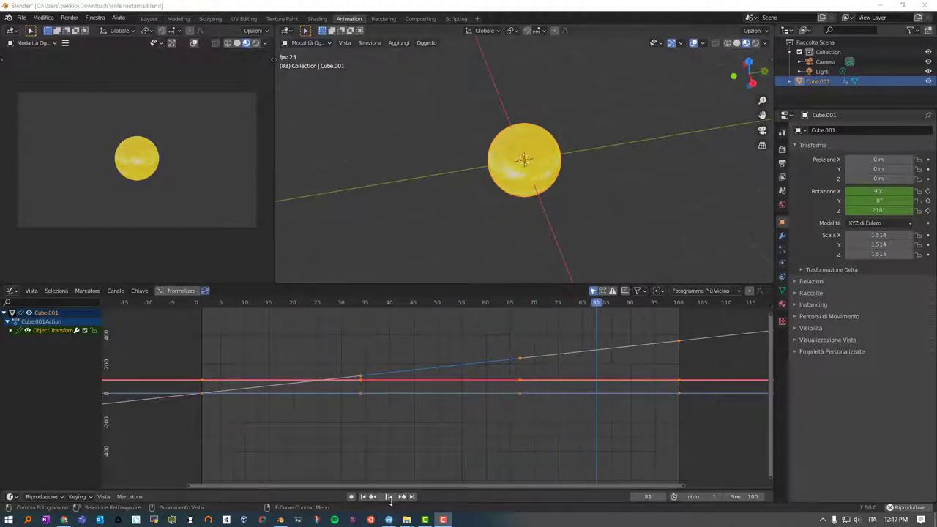
Stop the spinning-sun playback at frame 98 and open the lower Graph Editor's Editor Type menu
{"action": "left_click", "coordinate": [280, 520]}
{"action": "key", "text": "space"}
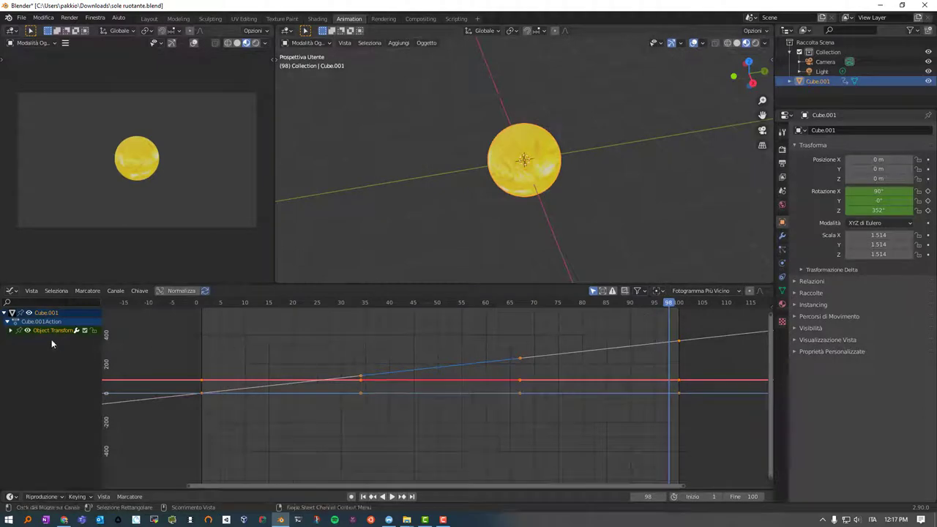
{"action": "left_click", "coordinate": [11, 497]}
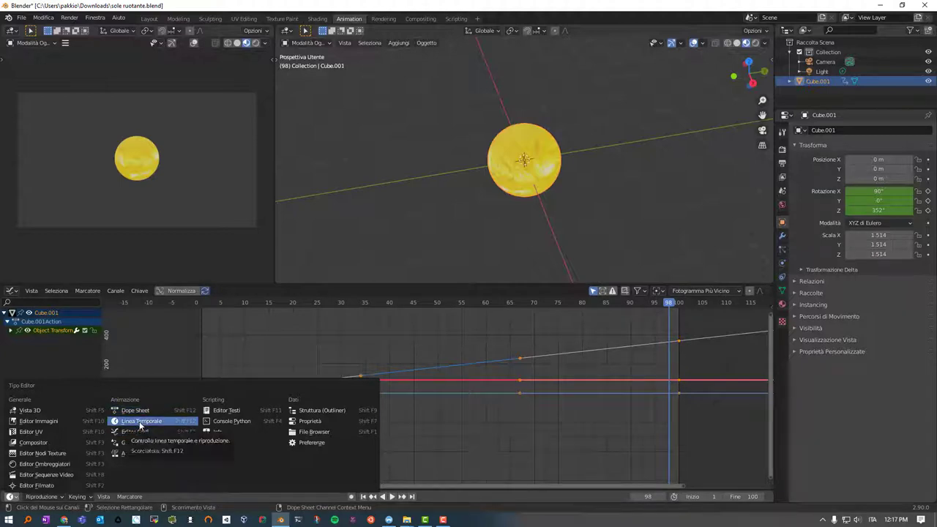
Reveal a Timeline under the Graph Editor and move the playhead to frame 100
{"action": "key", "text": "Escape"}
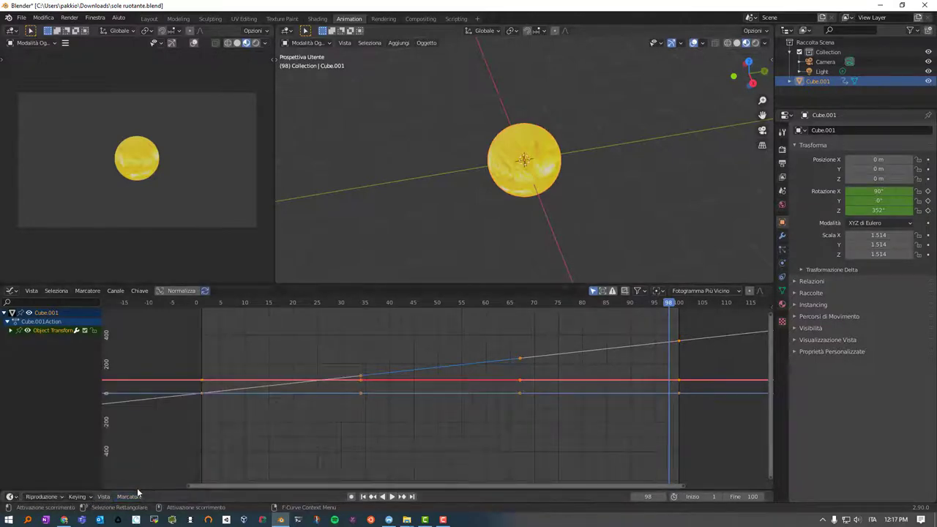
{"action": "left_click_drag", "start_coordinate": [139, 487], "coordinate": [150, 423]}
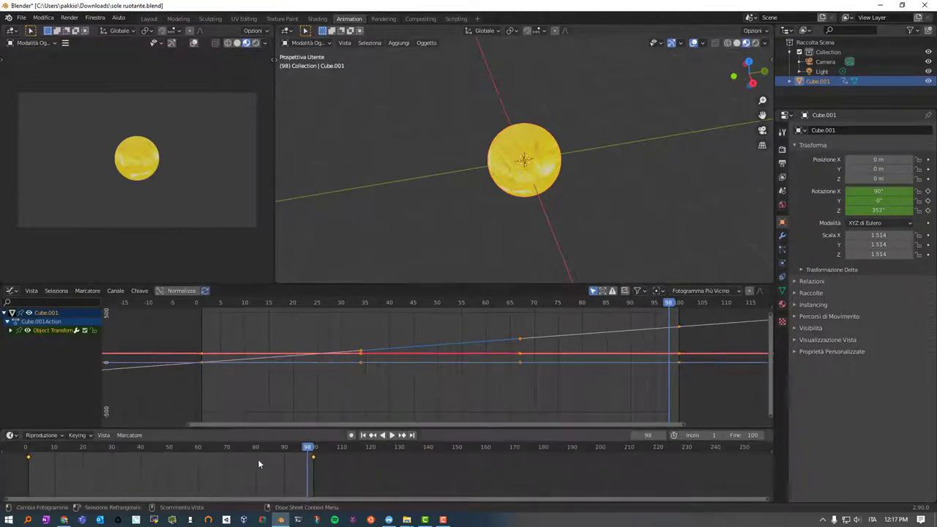
{"action": "left_click_drag", "start_coordinate": [311, 456], "coordinate": [313, 445]}
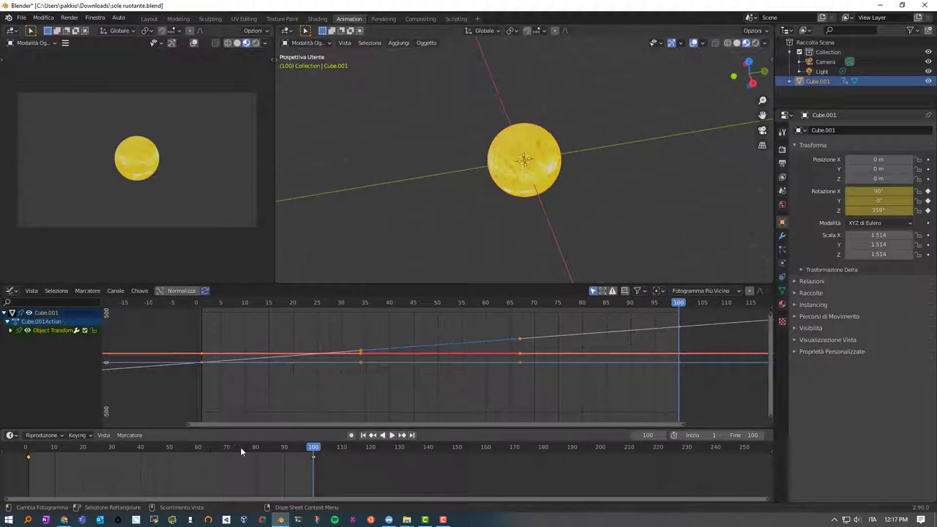
Set the sun's Z rotation to 719° and re-insert its Rotazione keyframe at frame 100
{"action": "left_click", "coordinate": [880, 211]}
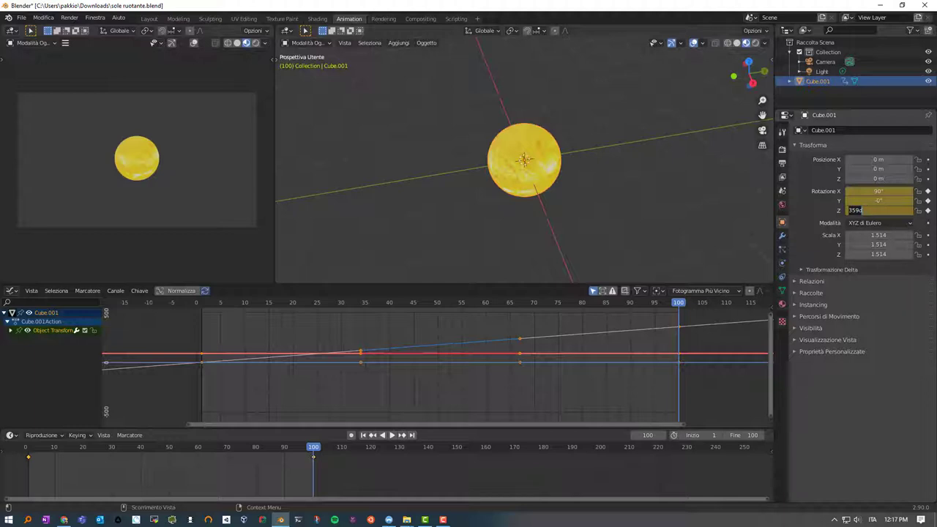
{"action": "key", "text": "BackSpace"}
{"action": "key", "text": "Tab"}
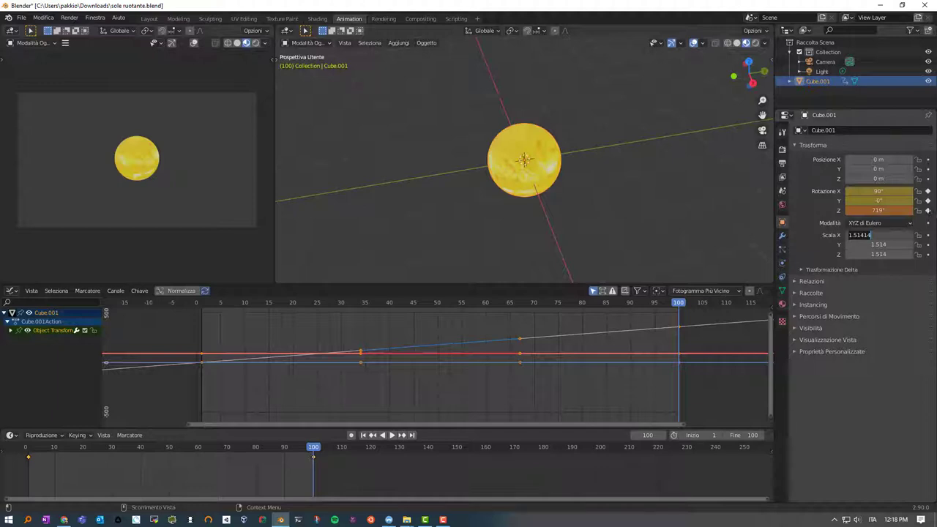
{"action": "key", "text": "Return"}
{"action": "left_click", "coordinate": [929, 212]}
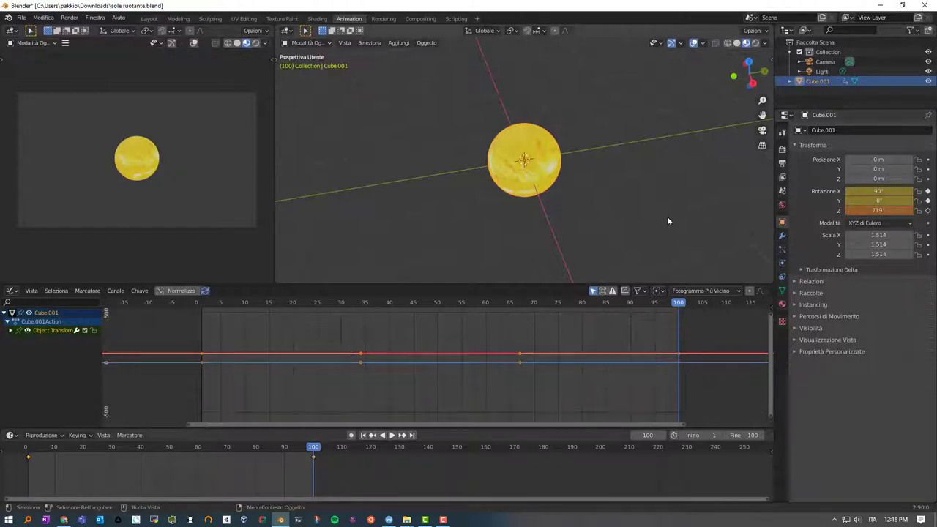
{"action": "key", "text": "i"}
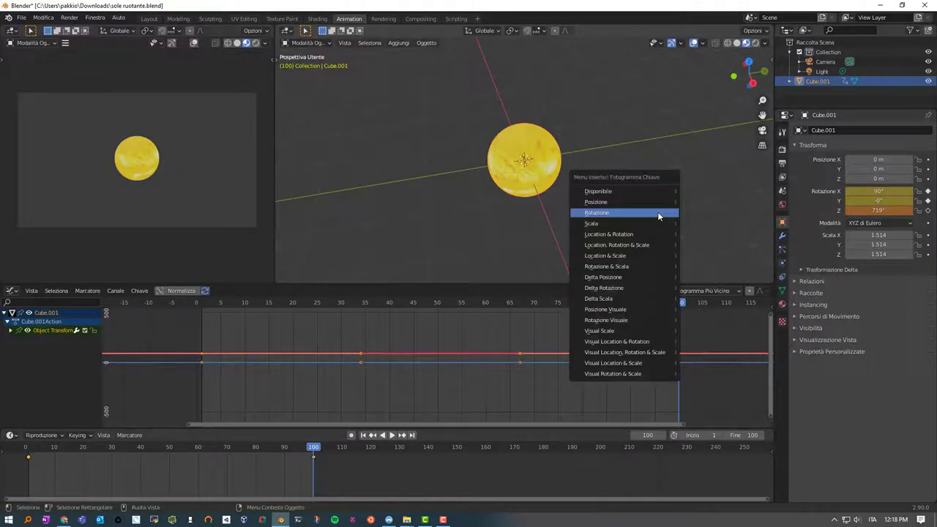
{"action": "left_click", "coordinate": [658, 211]}
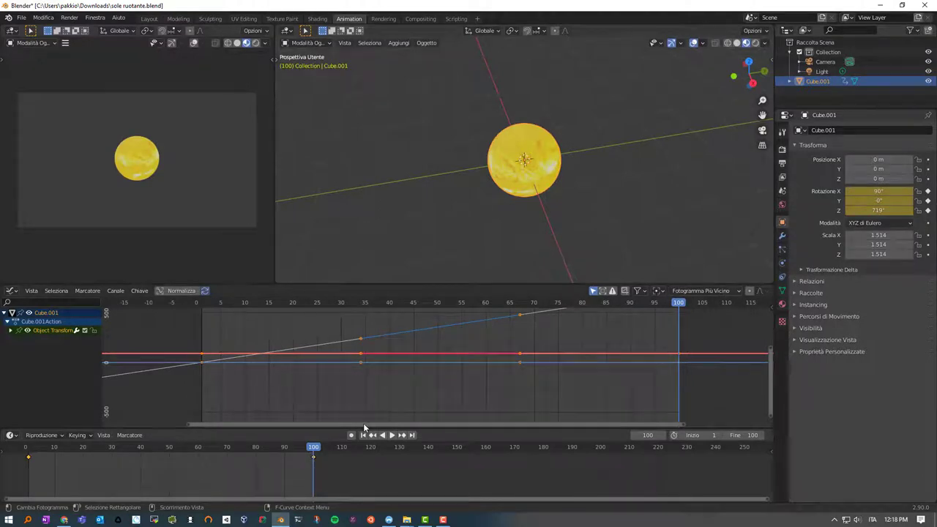
Preview the faster sun spin, stopping playback at frame 20
{"action": "left_click", "coordinate": [393, 435]}
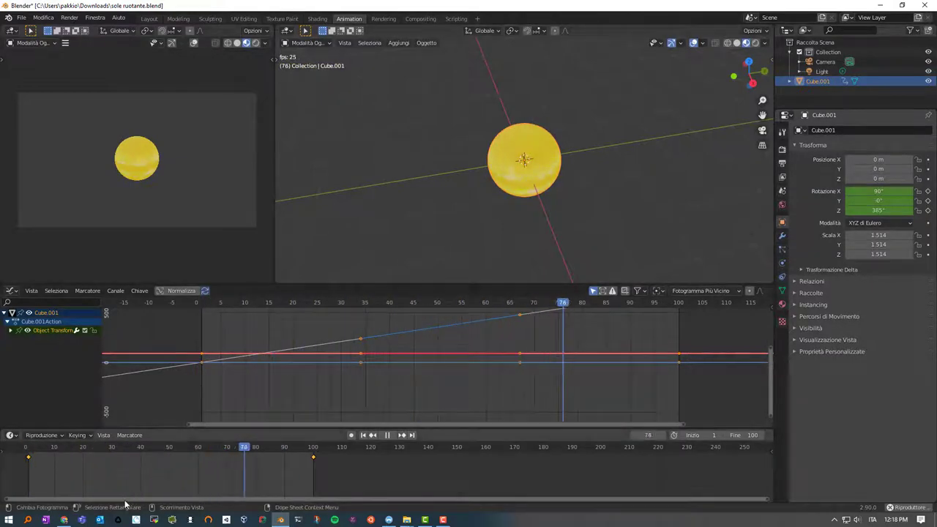
{"action": "left_click", "coordinate": [388, 435]}
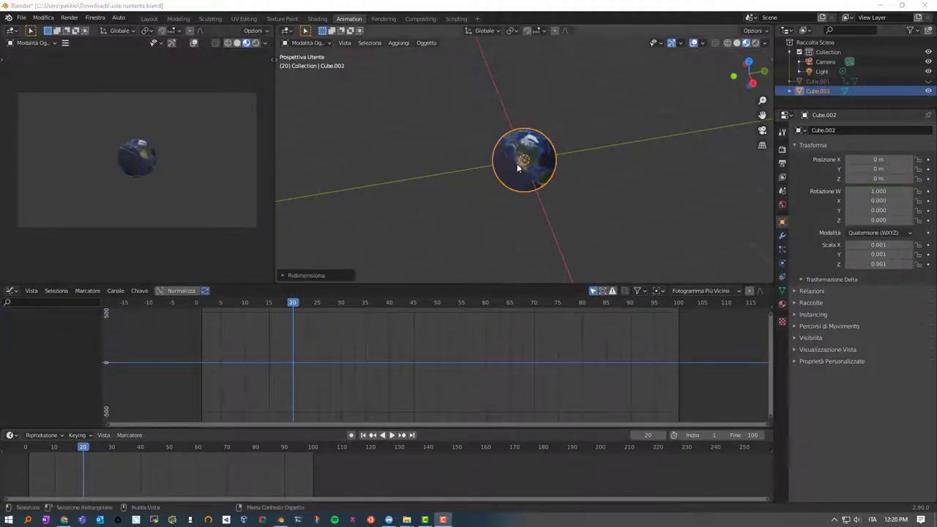
Rename the sun object Cube.001 to 'sole', leaving it hidden
{"action": "left_click", "coordinate": [811, 86]}
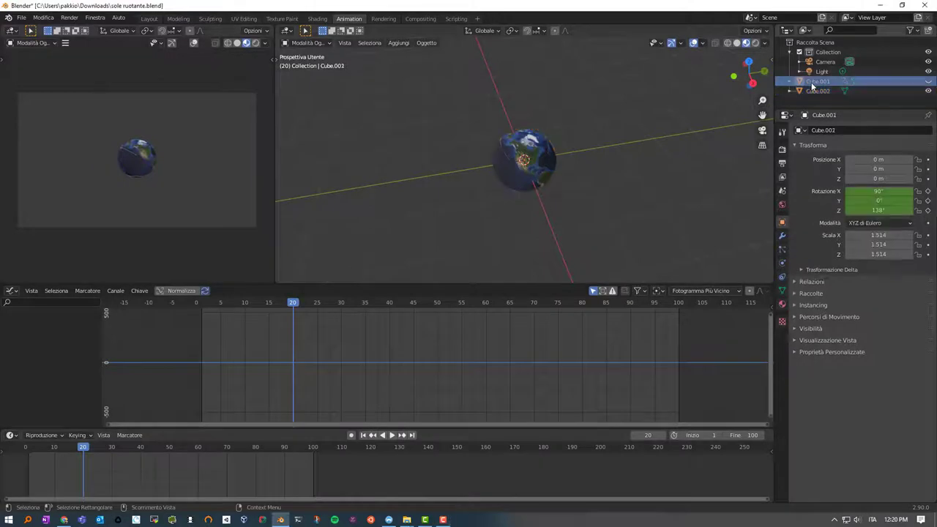
{"action": "left_click", "coordinate": [928, 82]}
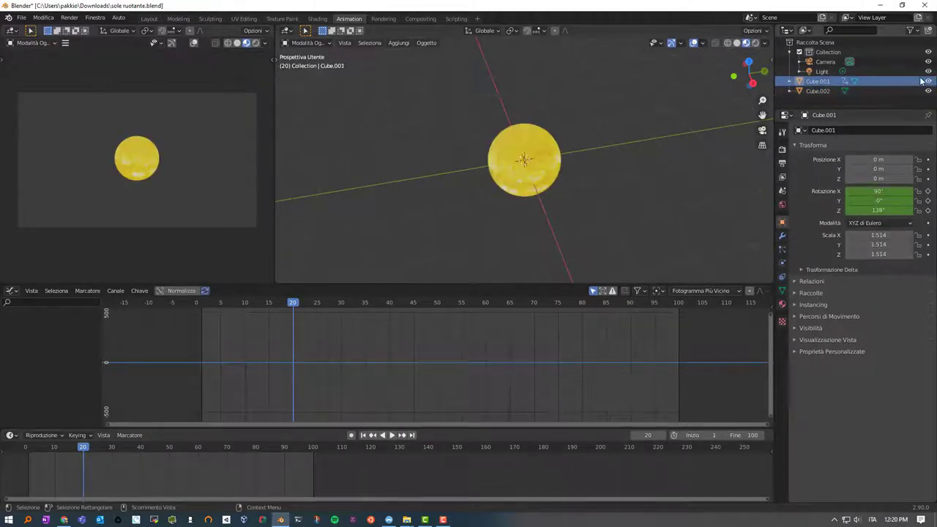
{"action": "left_click", "coordinate": [928, 81]}
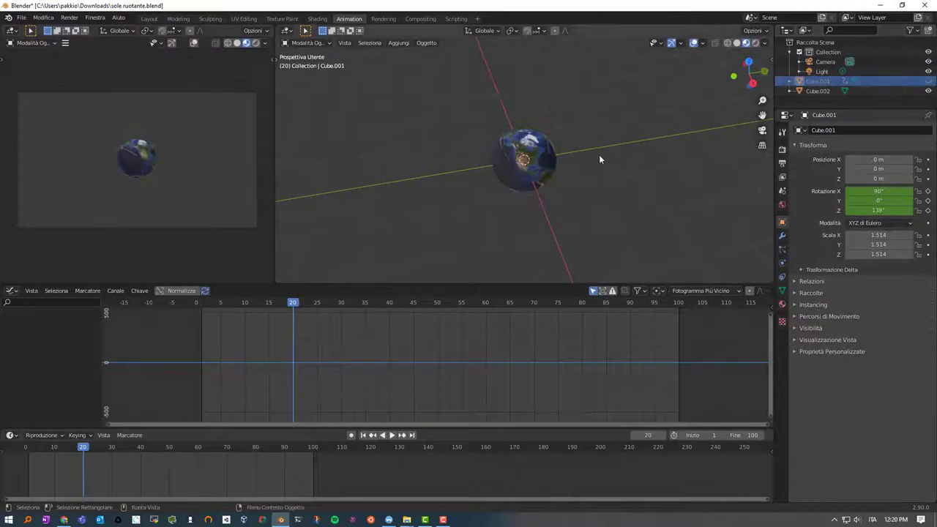
{"action": "double_click", "coordinate": [818, 82]}
{"action": "type", "text": "sole"}
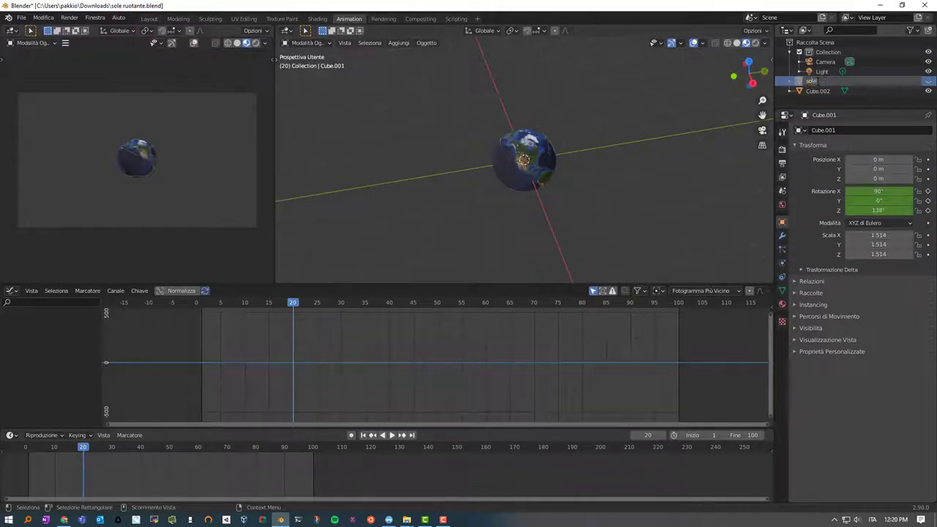
{"action": "key", "text": "Return"}
Rename the Earth object Cube.002 to 'terra'
{"action": "double_click", "coordinate": [818, 80]}
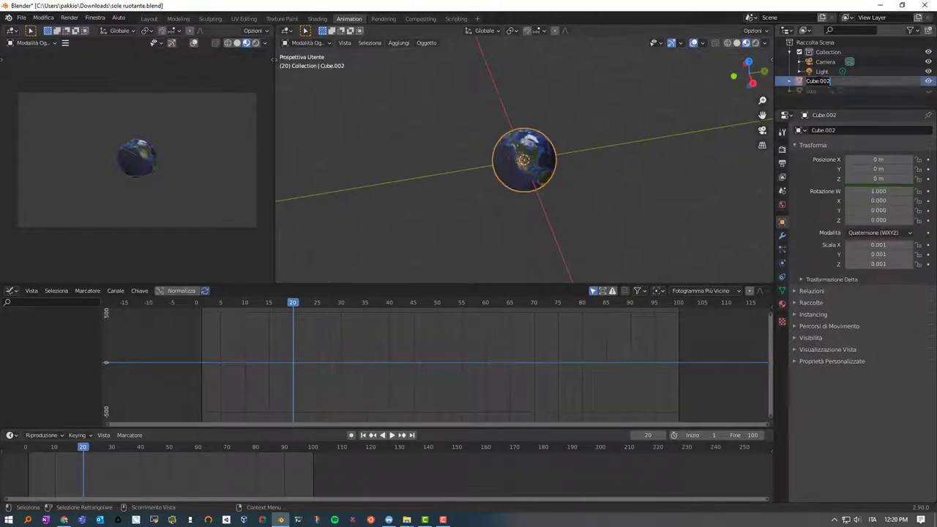
{"action": "type", "text": "terra"}
{"action": "key", "text": "Return"}
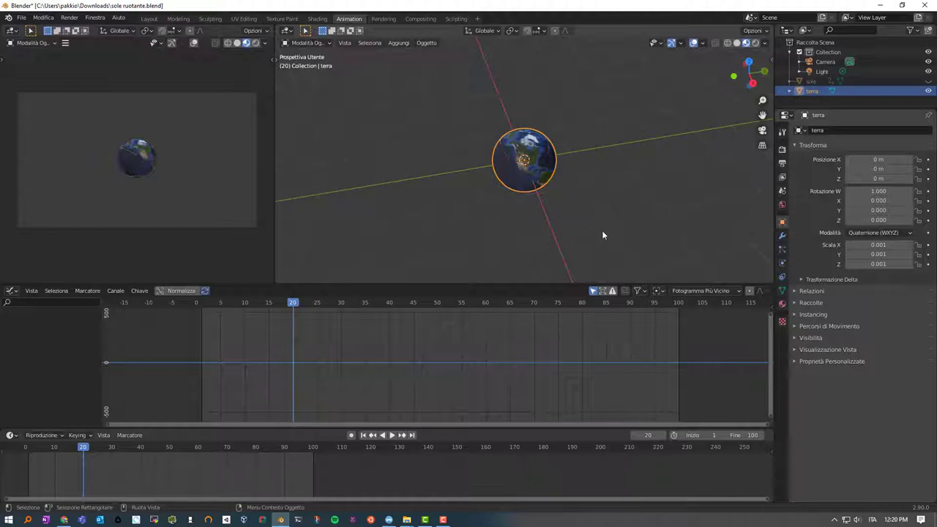
Scale terra down to 0.000458 and make the sole sun visible again
{"action": "key", "text": "s"}
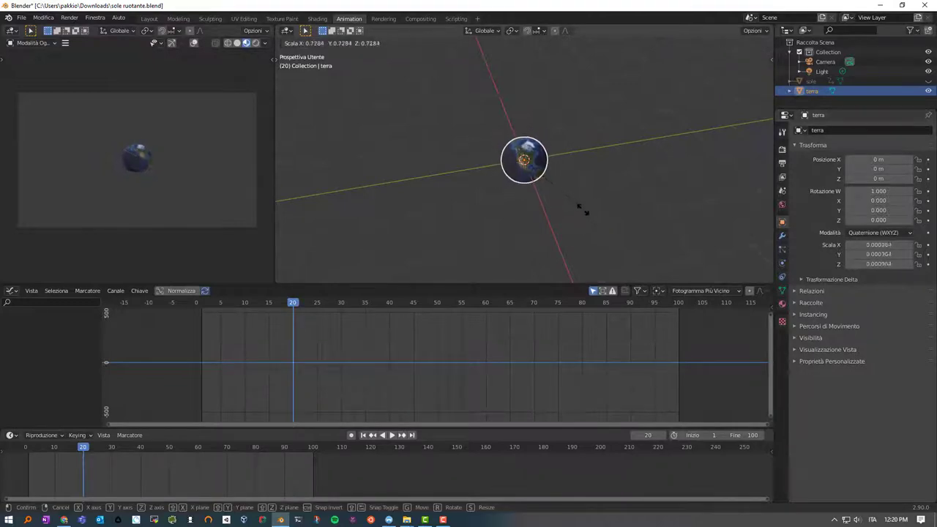
{"action": "left_click", "coordinate": [551, 189]}
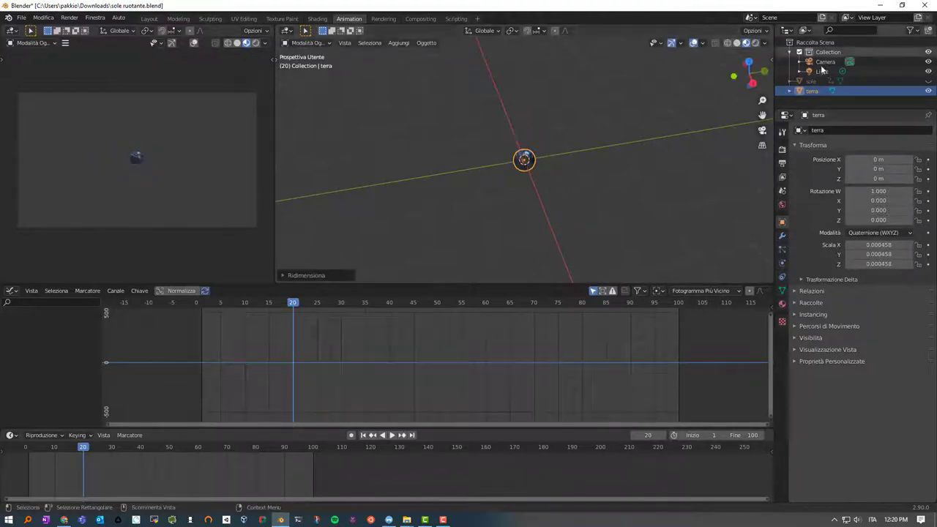
{"action": "left_click", "coordinate": [929, 81]}
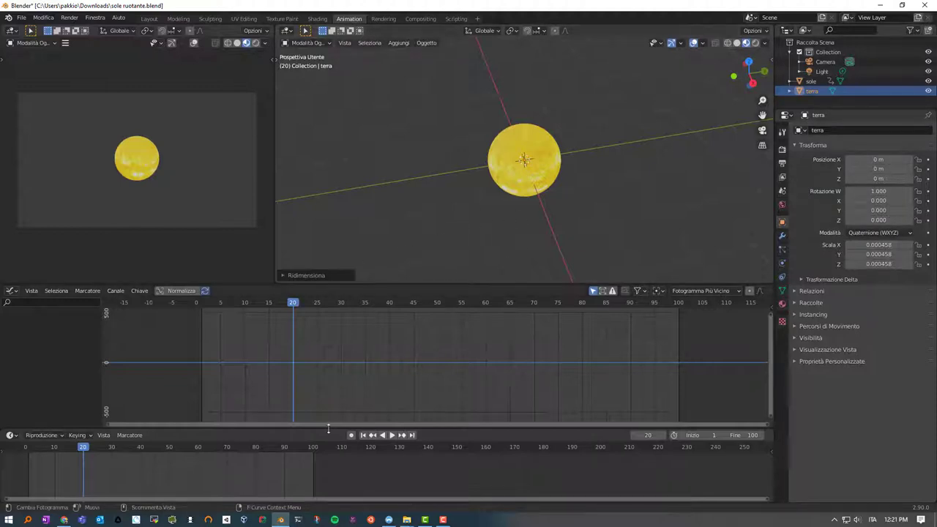
Preview the animation, then switch to the top view with Numpad 7
{"action": "left_click", "coordinate": [392, 435]}
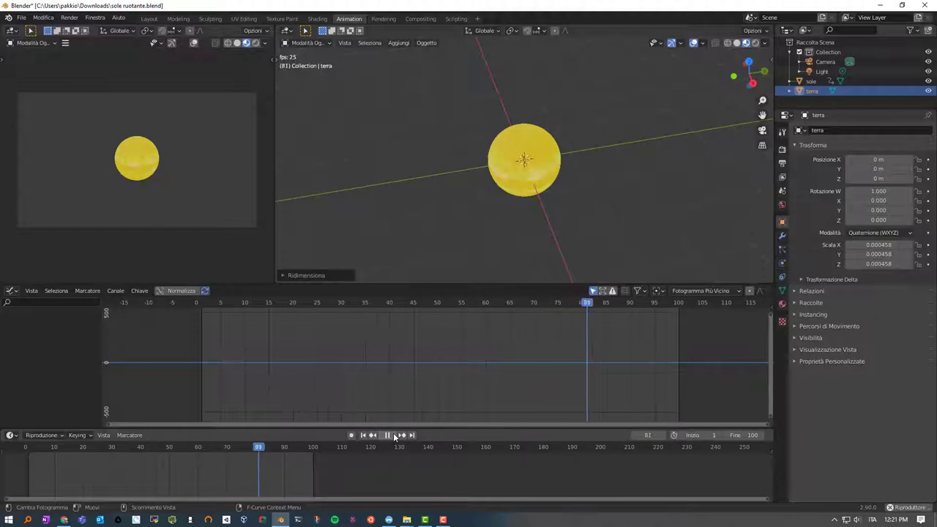
{"action": "left_click", "coordinate": [393, 435]}
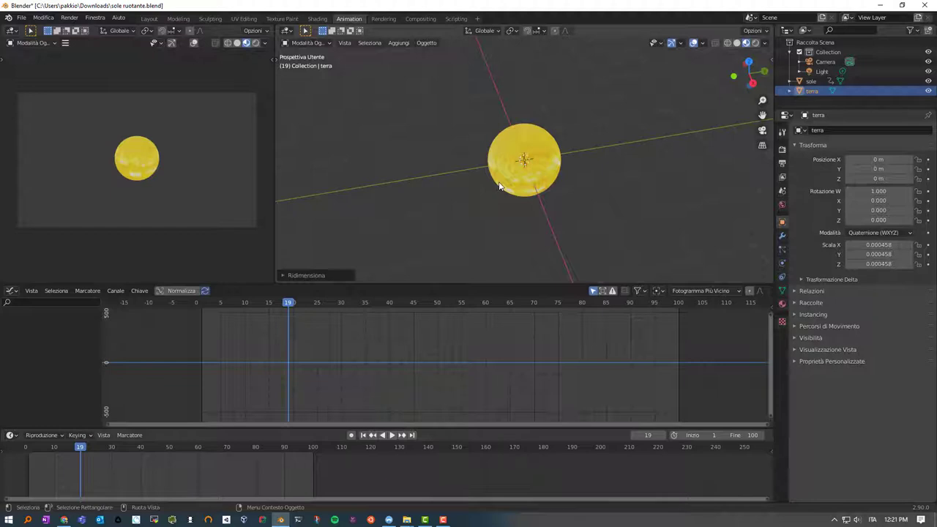
{"action": "key", "text": "KP_7"}
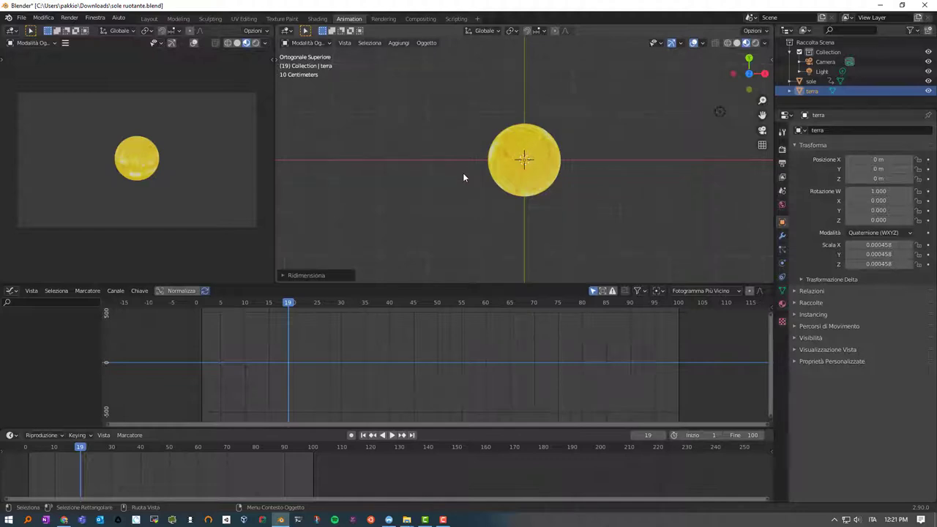
Add a Bezier circle around the sun and scale it to about 2.158
{"action": "key", "text": "shift+a"}
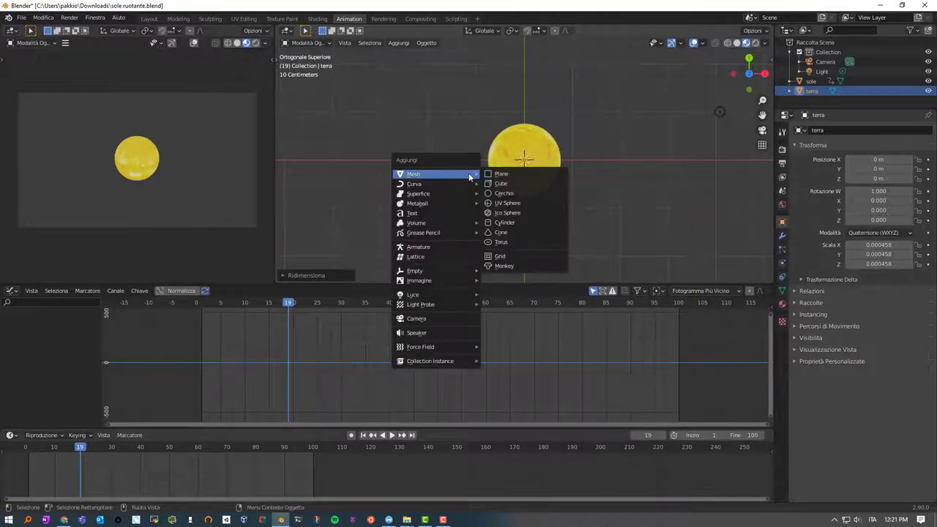
{"action": "mouse_move", "coordinate": [436, 184]}
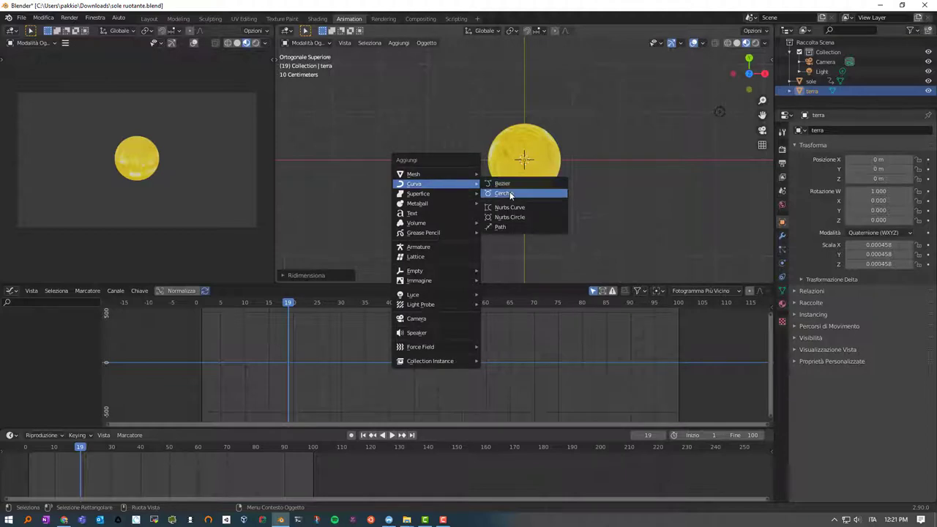
{"action": "left_click", "coordinate": [510, 193]}
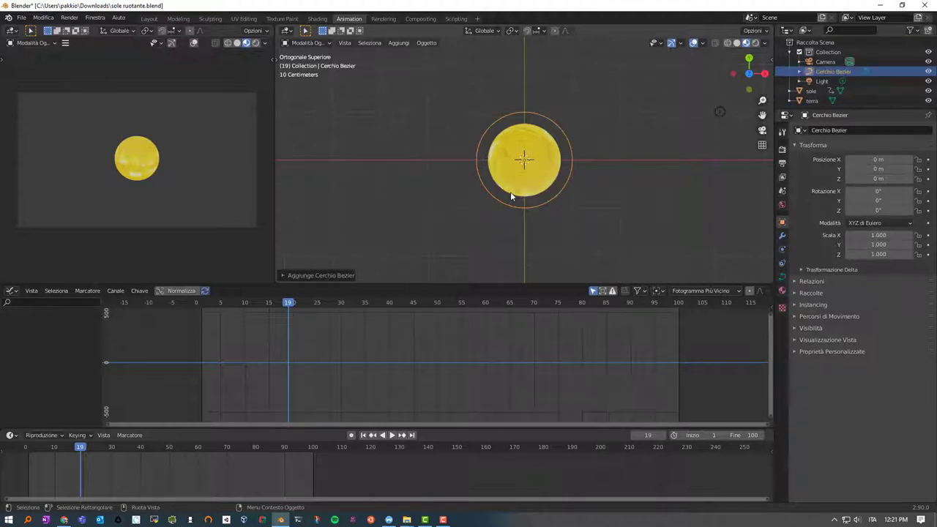
{"action": "key", "text": "Tab"}
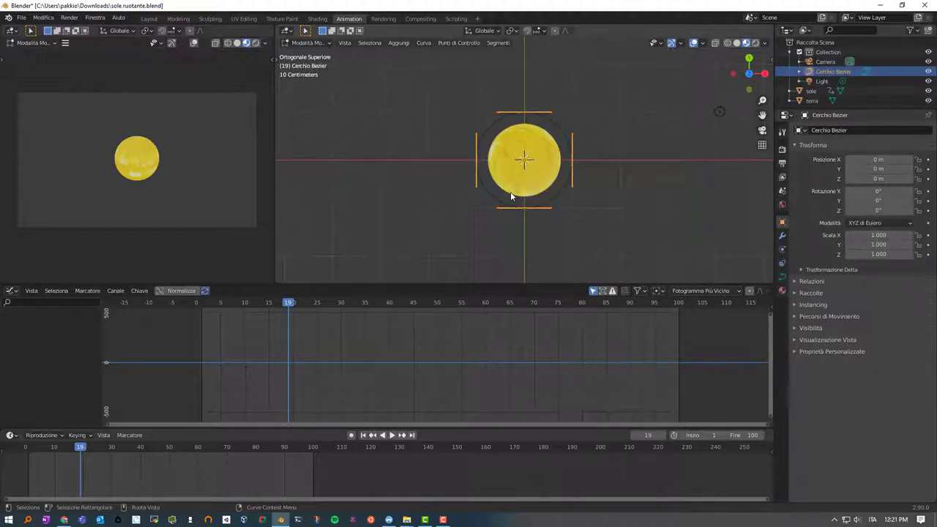
{"action": "key", "text": "Tab"}
{"action": "key", "text": "s"}
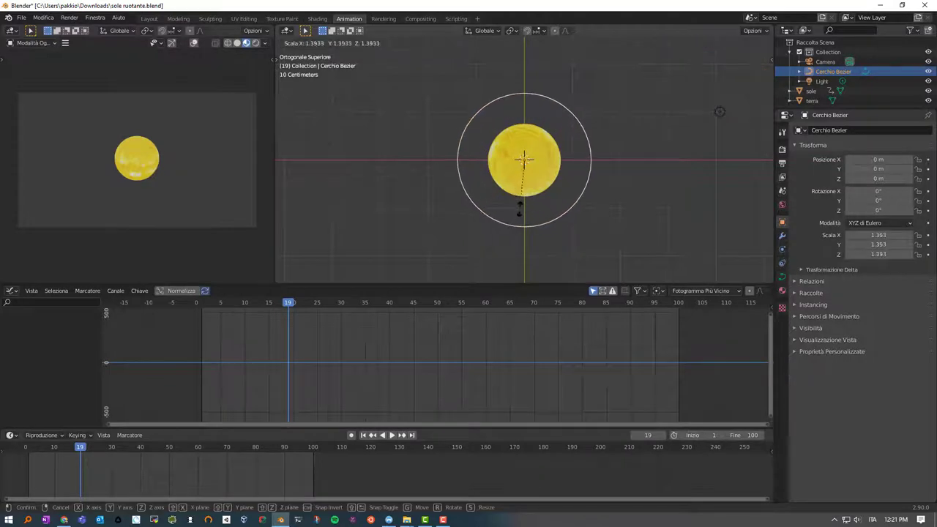
{"action": "left_click", "coordinate": [545, 237]}
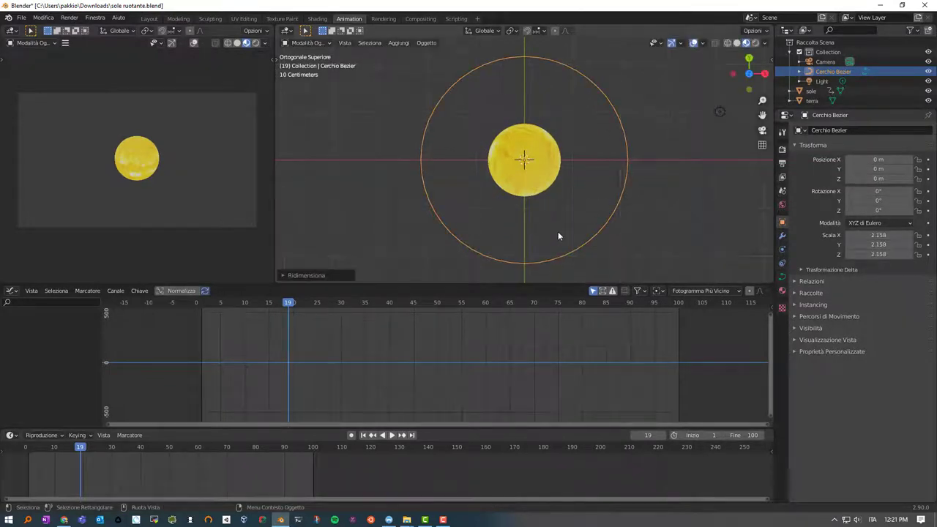
Move the circle's right control point outward along X to make an oval orbit
{"action": "key", "text": "Tab"}
{"action": "left_click", "coordinate": [629, 159]}
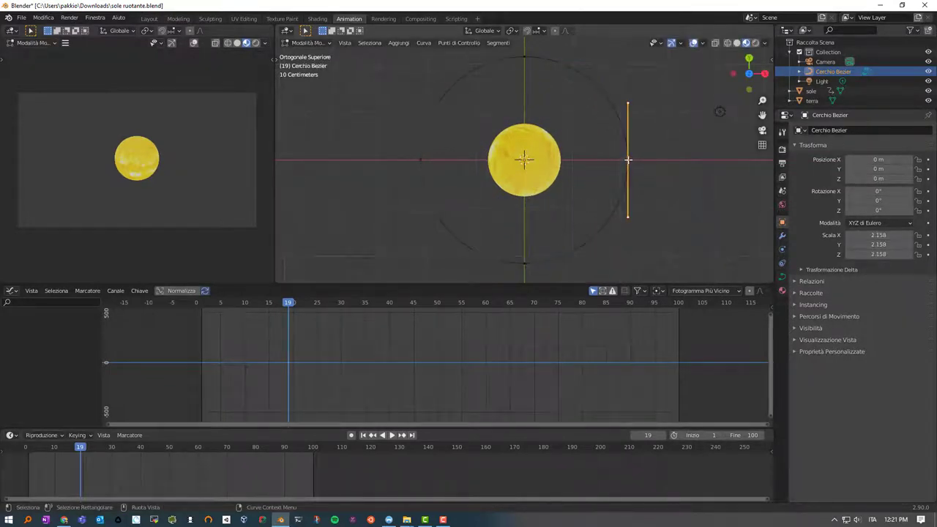
{"action": "key", "text": "g"}
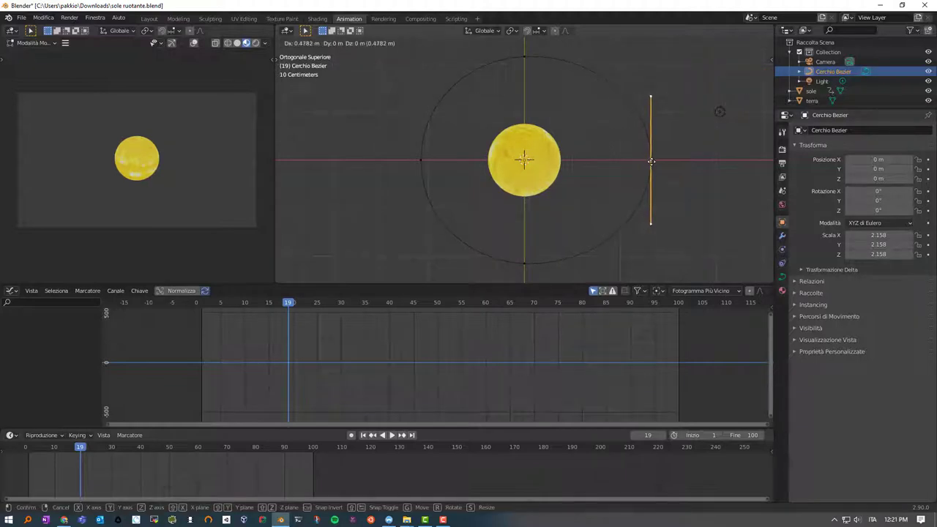
{"action": "key", "text": "x"}
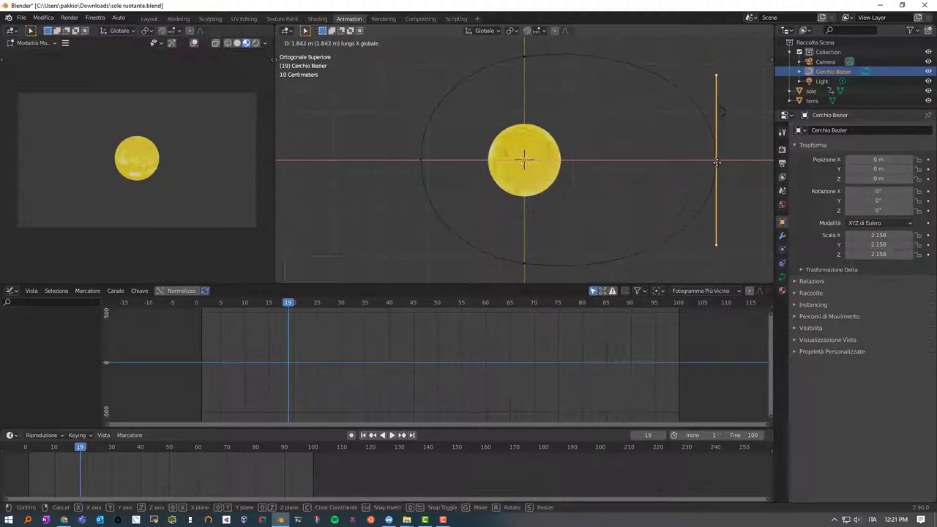
{"action": "left_click", "coordinate": [717, 162]}
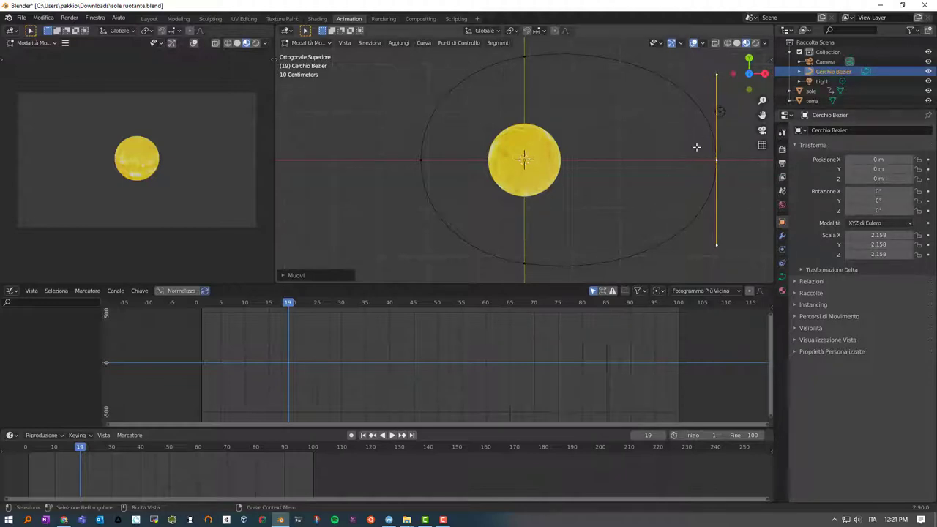
{"action": "key", "text": "Tab"}
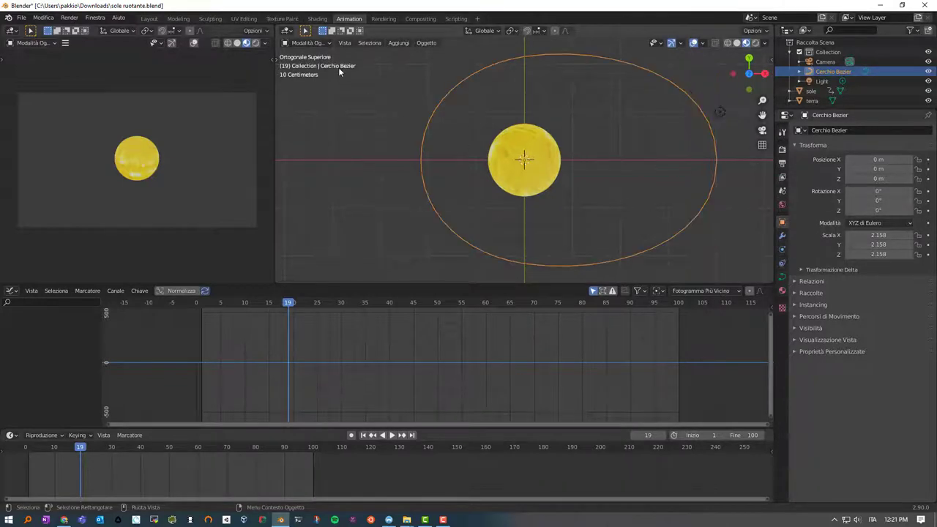
{"action": "left_click_drag", "start_coordinate": [274, 85], "coordinate": [211, 86]}
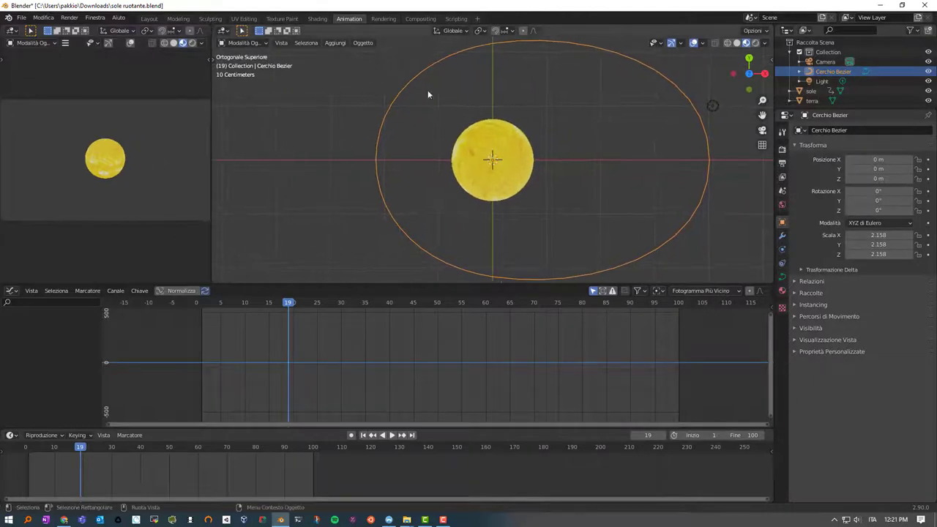
Give terra a Segui Percorso constraint targeting the Bezier circle
{"action": "left_click", "coordinate": [815, 101]}
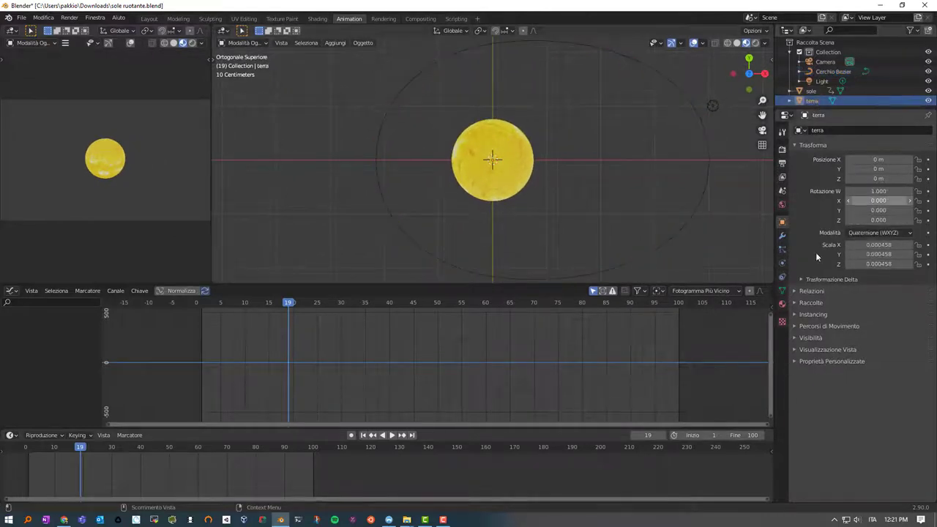
{"action": "left_click", "coordinate": [783, 276]}
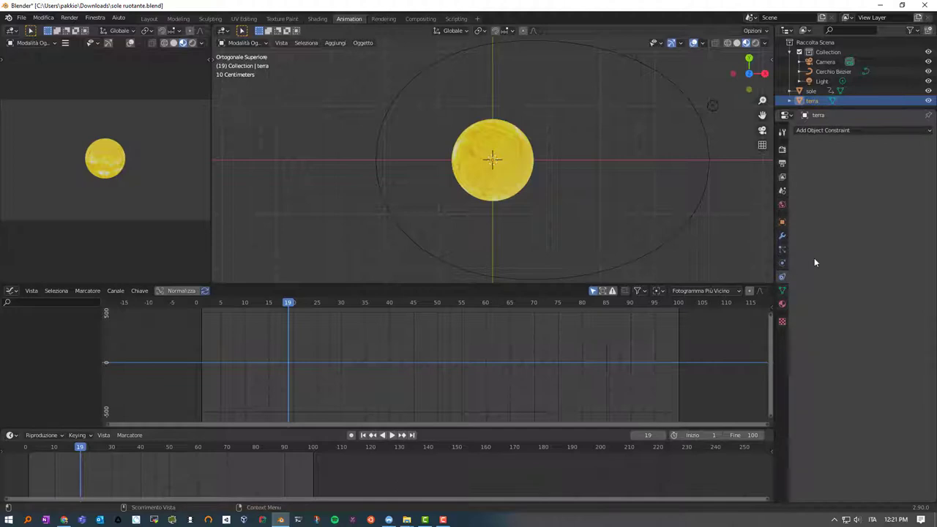
{"action": "left_click", "coordinate": [880, 130]}
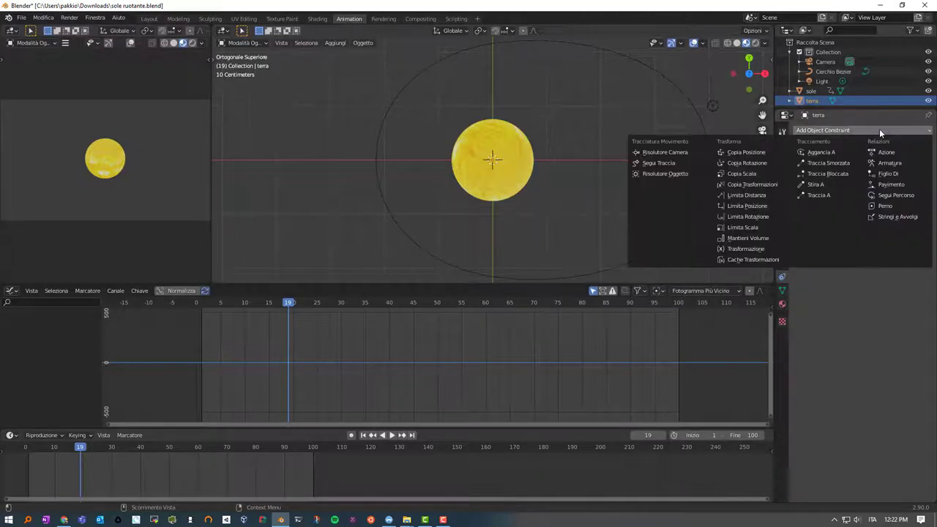
{"action": "left_click", "coordinate": [886, 197]}
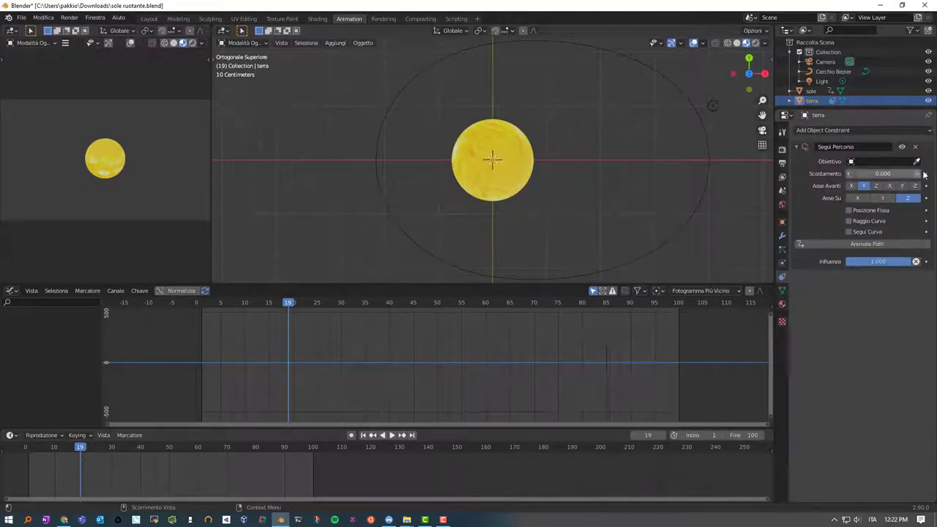
{"action": "left_click", "coordinate": [918, 161]}
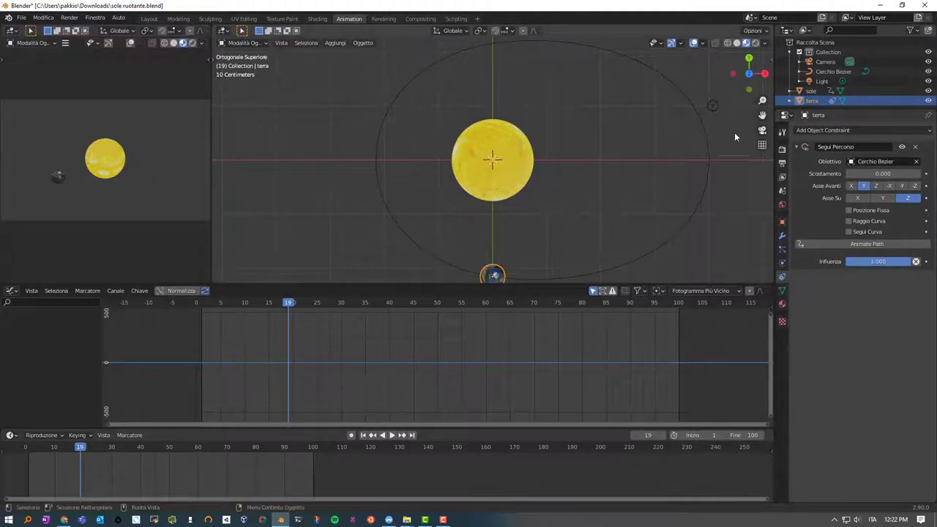
Rename the Bezier circle to 'orbita della terra'
{"action": "left_click", "coordinate": [843, 73]}
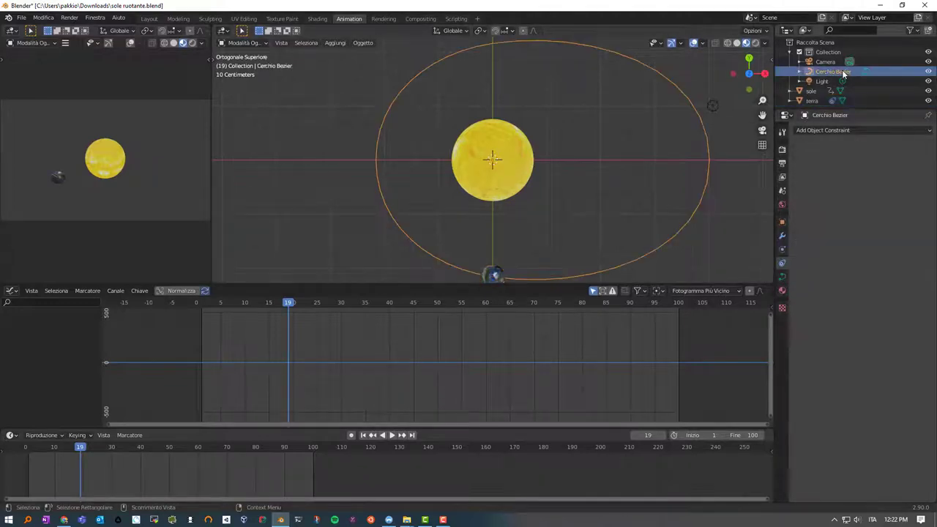
{"action": "double_click", "coordinate": [844, 73]}
{"action": "type", "text": "orbita della terra"}
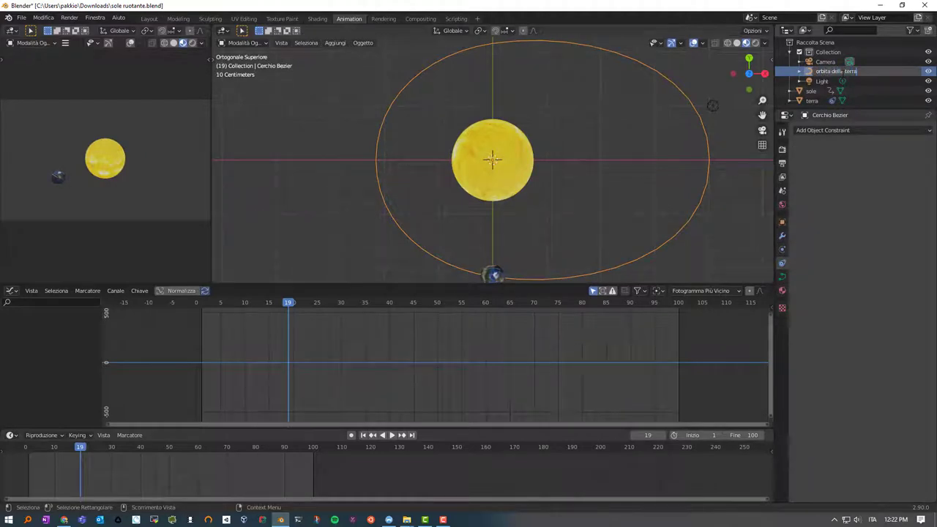
{"action": "key", "text": "Return"}
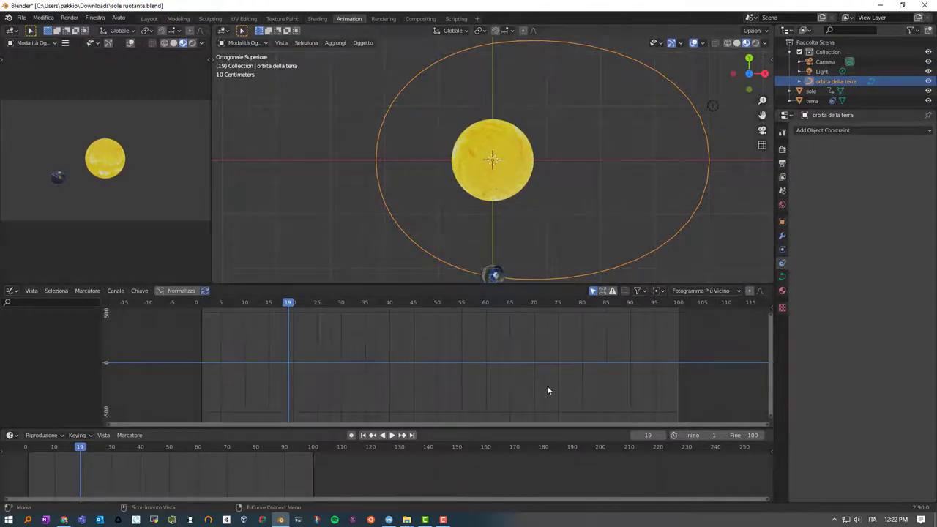
Enable Segui Curva on terra's Follow Path constraint and play the orbit around the sun
{"action": "left_click", "coordinate": [391, 435]}
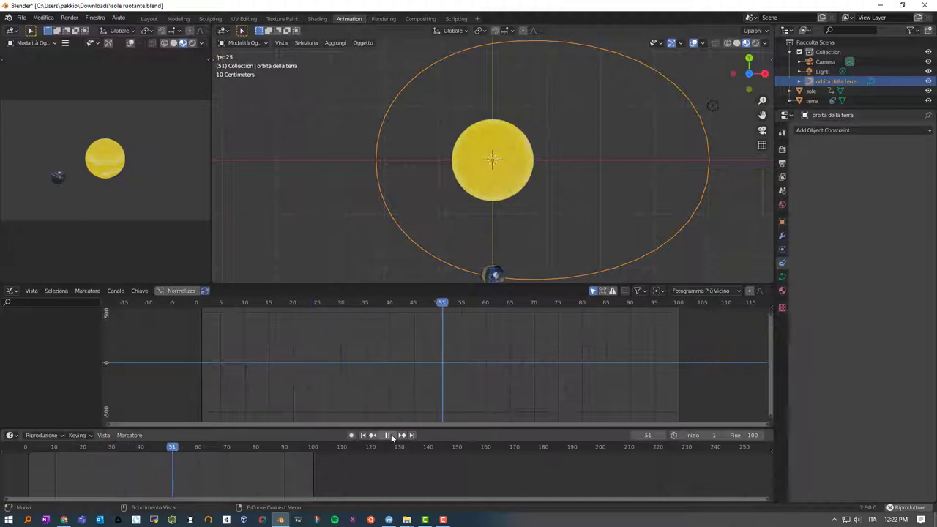
{"action": "left_click", "coordinate": [389, 435]}
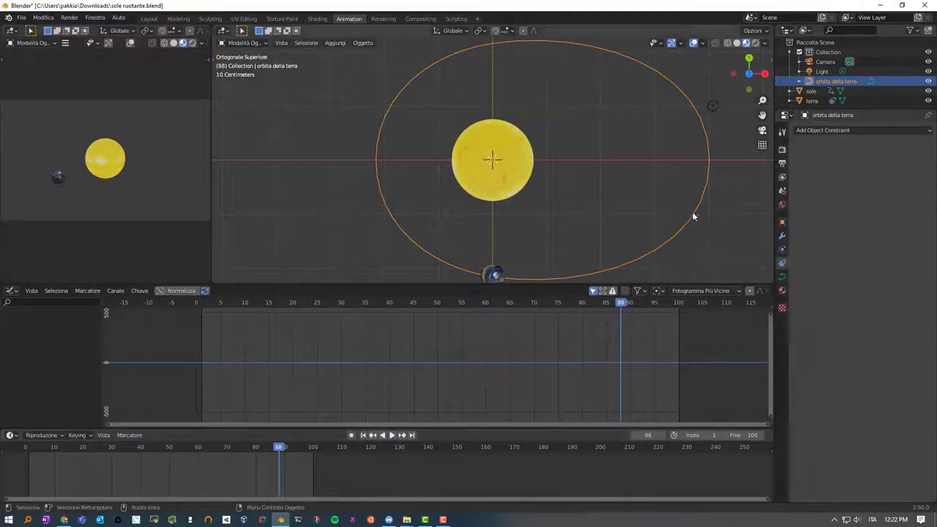
{"action": "left_click", "coordinate": [493, 276]}
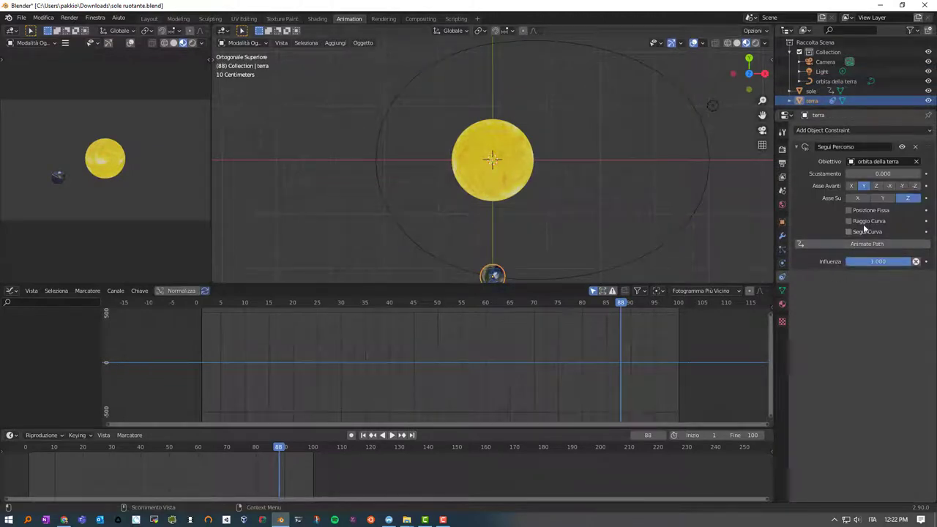
{"action": "left_click", "coordinate": [850, 232]}
{"action": "left_click", "coordinate": [392, 436]}
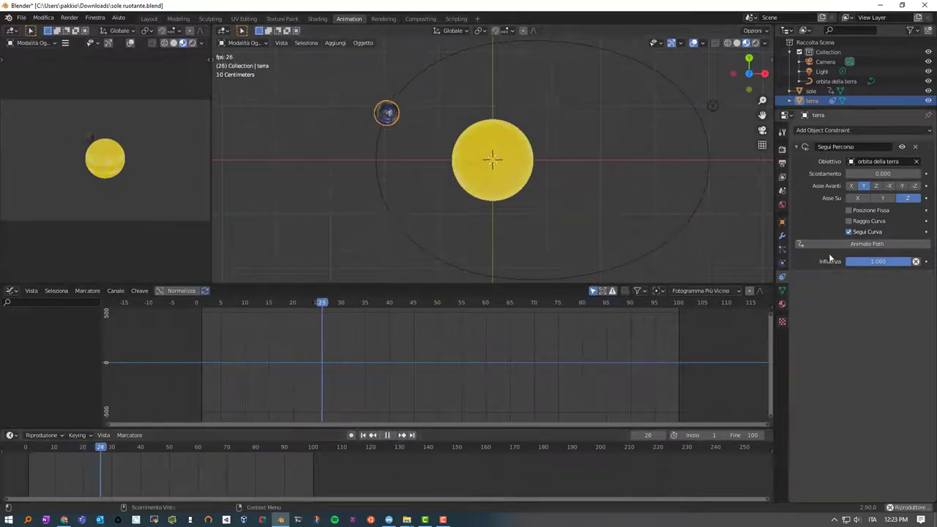
Animate the path, return to frame 1, and enable Posizione Fissa with offset factor 0.000
{"action": "left_click", "coordinate": [851, 245]}
{"action": "key", "text": "Escape"}
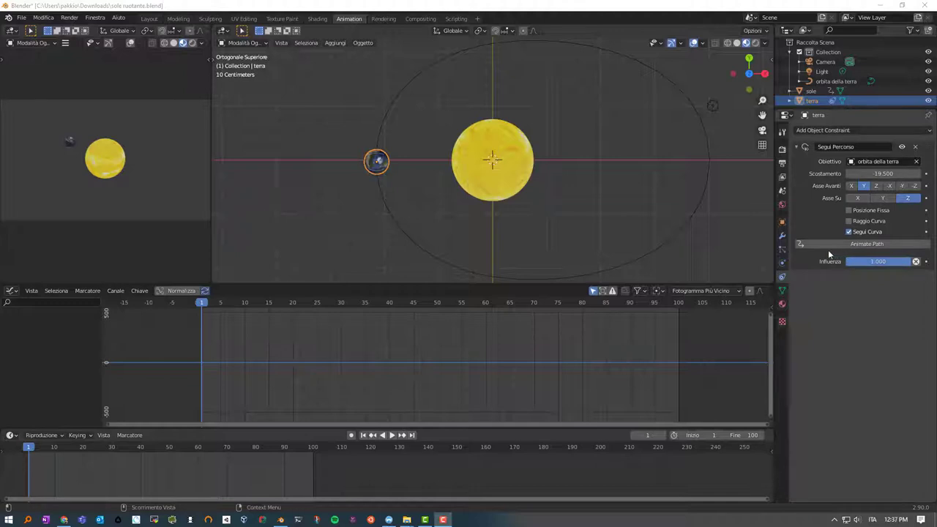
{"action": "left_click", "coordinate": [849, 211]}
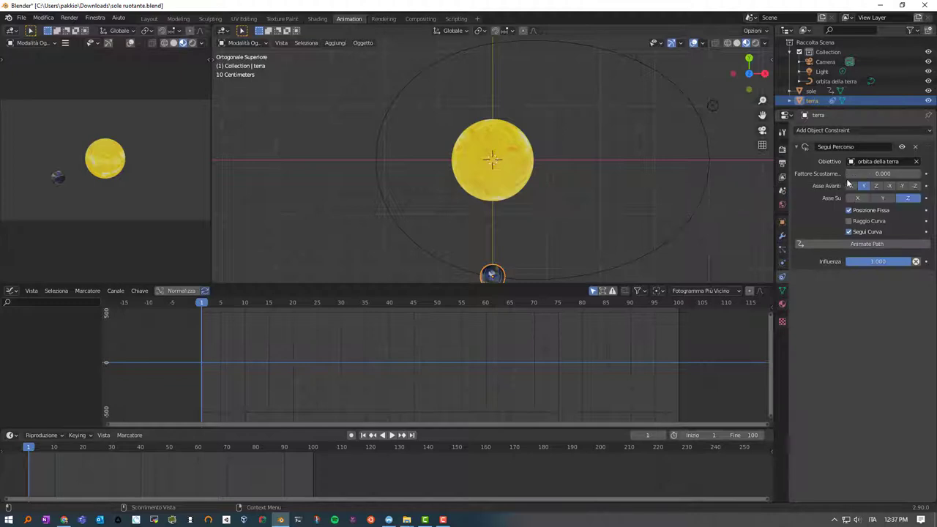
Keyframe terra's offset factor at 0.000 on frame 1, then move to frame 100
{"action": "right_click", "coordinate": [870, 176]}
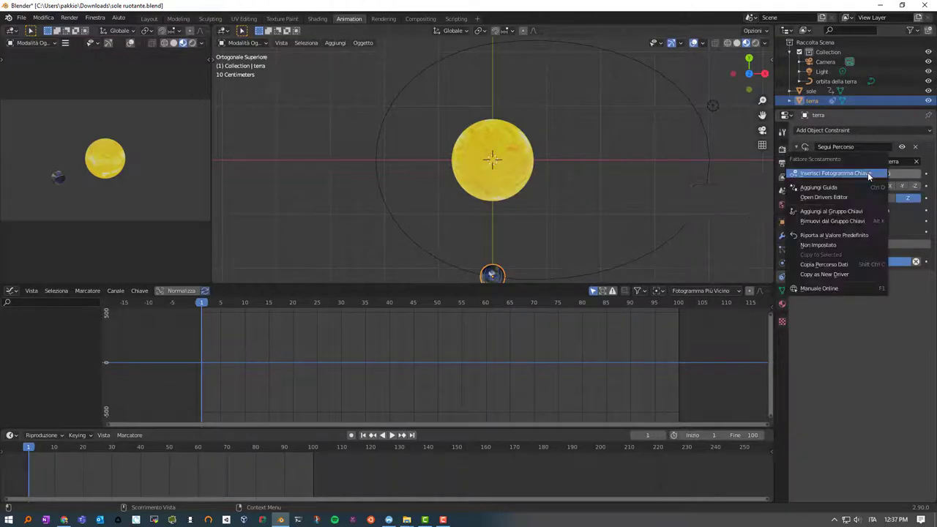
{"action": "left_click", "coordinate": [858, 176]}
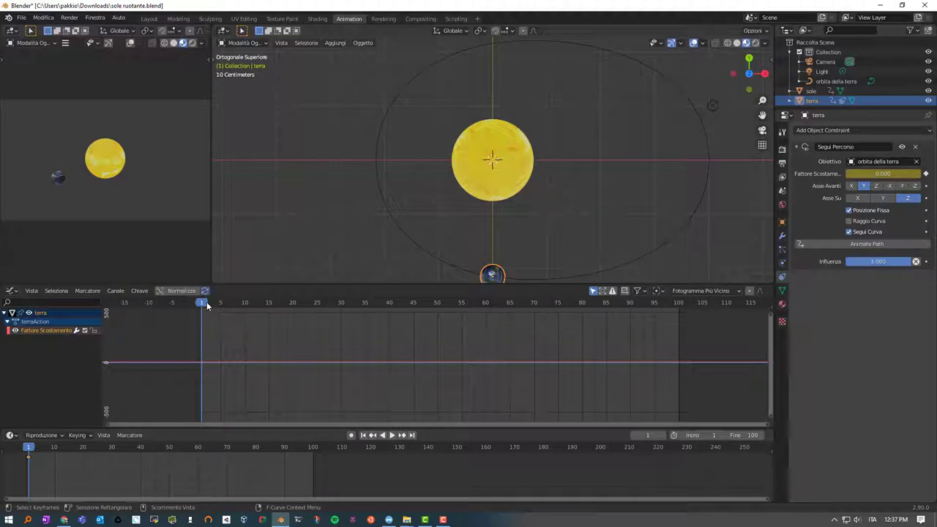
{"action": "left_click_drag", "start_coordinate": [207, 306], "coordinate": [669, 323]}
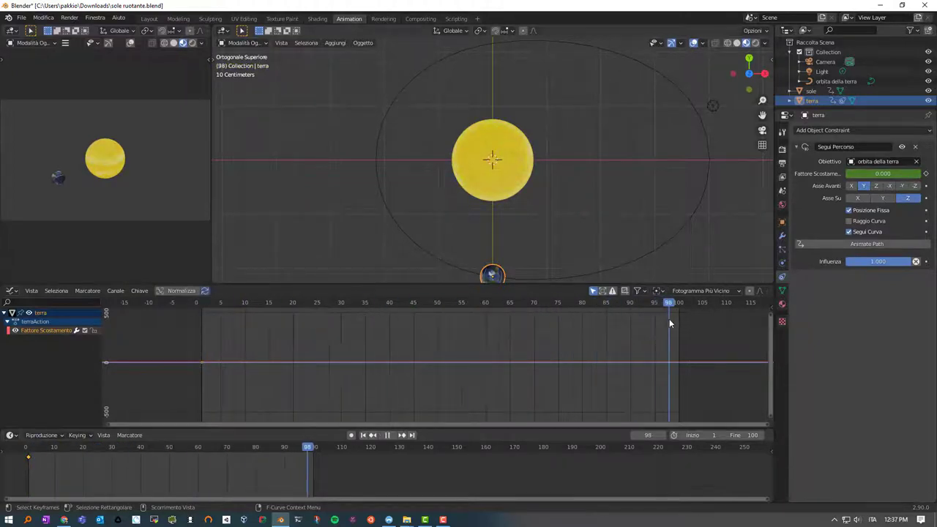
{"action": "left_click_drag", "start_coordinate": [669, 323], "coordinate": [679, 316]}
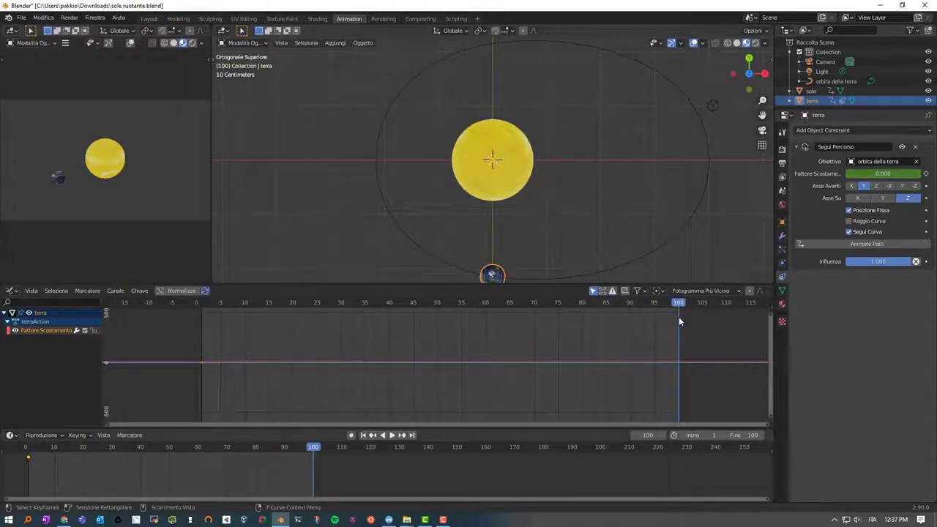
Set the offset factor to 1.000 with full 1.0 influence and keyframe it on frame 100
{"action": "left_click", "coordinate": [866, 176]}
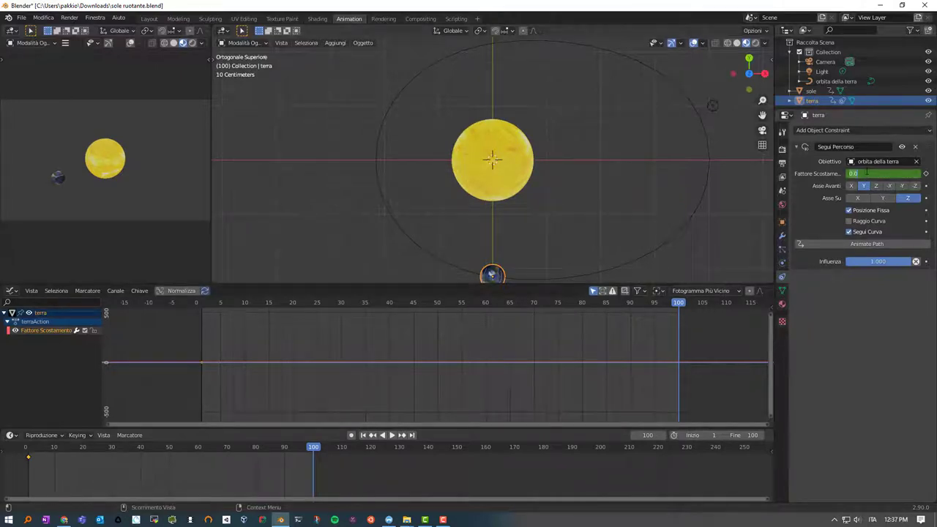
{"action": "type", "text": "1"}
{"action": "key", "text": "Tab"}
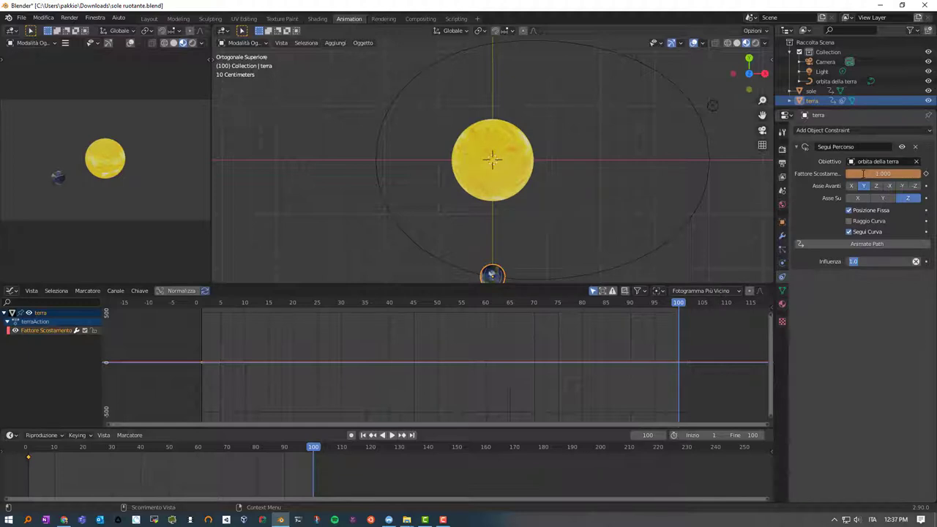
{"action": "key", "text": "Return"}
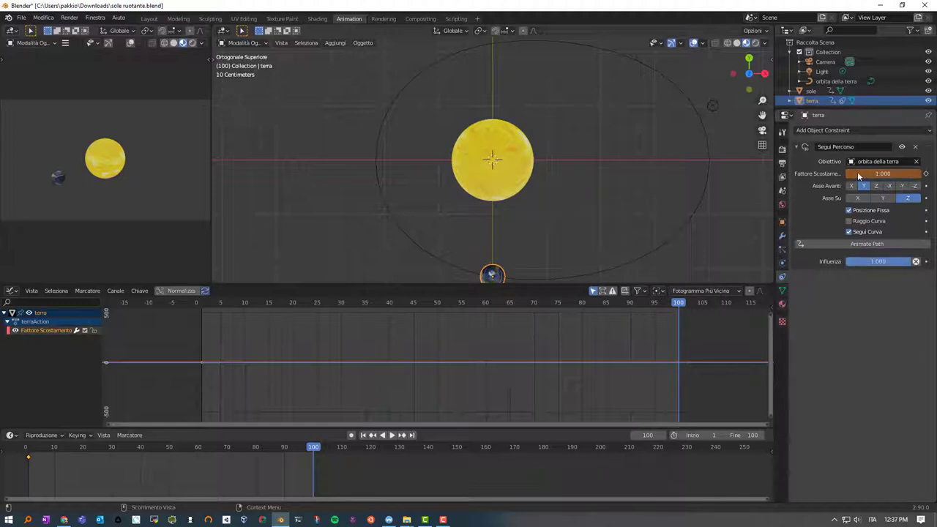
{"action": "right_click", "coordinate": [859, 176]}
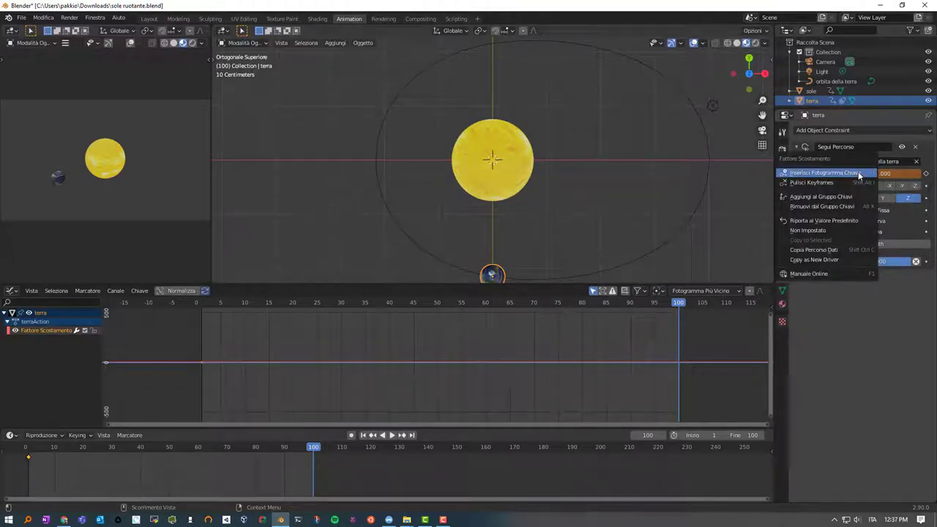
{"action": "left_click", "coordinate": [848, 173]}
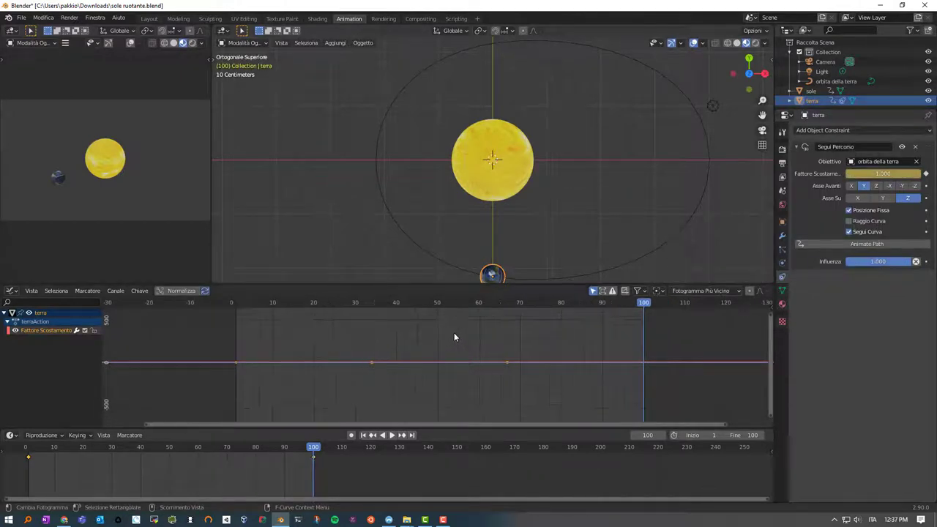
Zoom the Graph Editor around terra's offset-factor keyframes
{"action": "scroll", "coordinate": [435, 327], "scroll_direction": "up", "scroll_amount": 1}
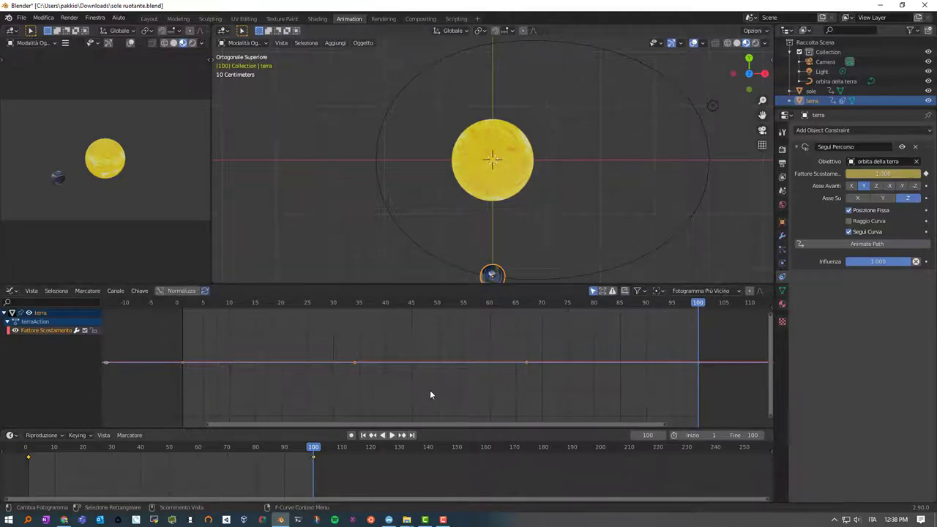
{"action": "scroll", "coordinate": [433, 380], "scroll_direction": "up", "scroll_amount": 1}
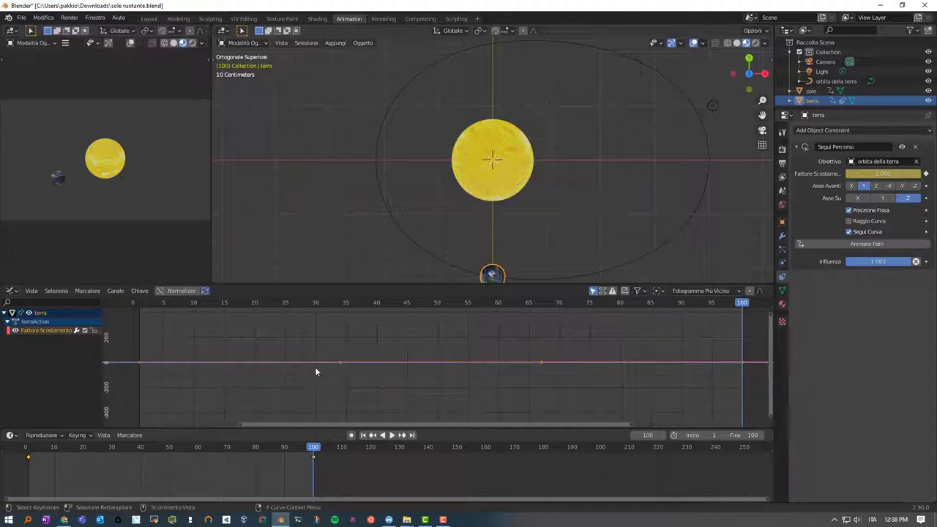
{"action": "mouse_move", "coordinate": [316, 366]}
{"action": "middle_mouse_down", "text": "ctrl"}
{"action": "mouse_move", "coordinate": [381, 419]}
{"action": "mouse_move", "coordinate": [287, 402]}
{"action": "mouse_move", "coordinate": [284, 347]}
{"action": "middle_mouse_up", "text": "ctrl"}
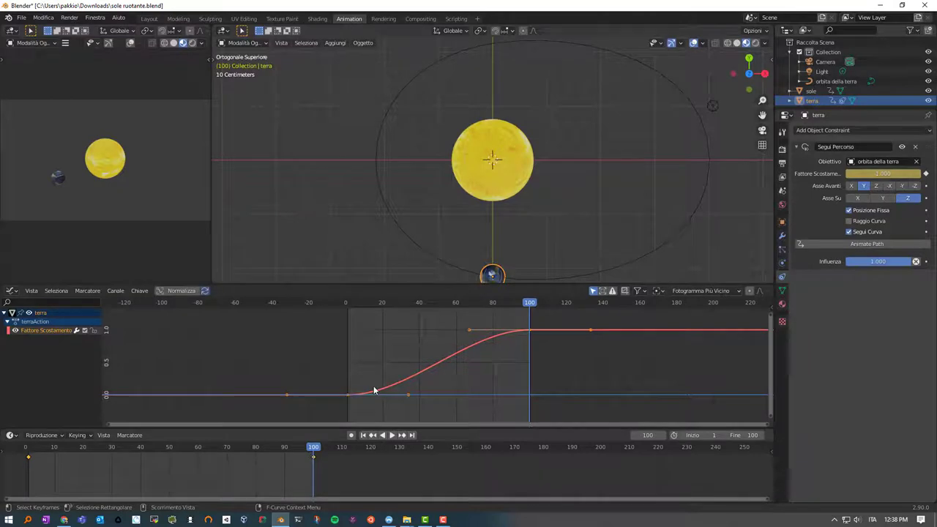
Play the orbit to check easing, stopping at frame 24, and bring up the Channel menu
{"action": "left_click", "coordinate": [392, 437]}
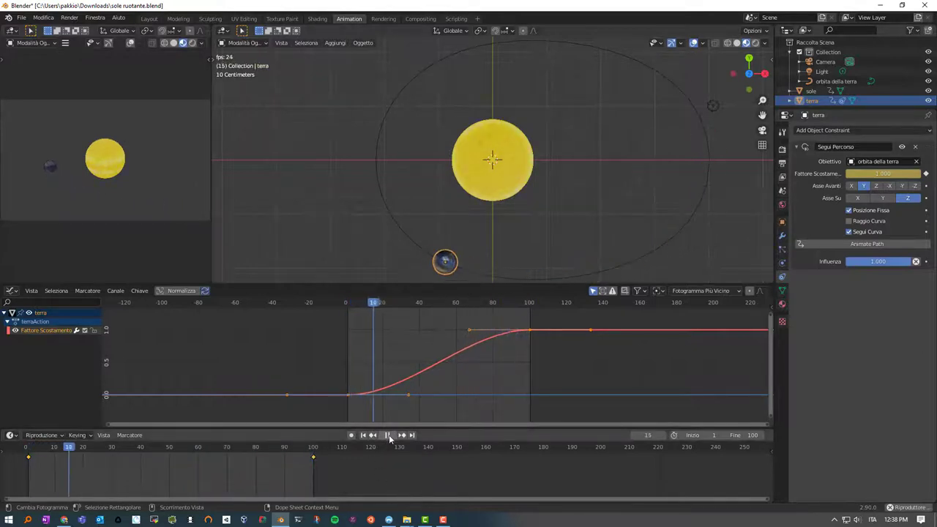
{"action": "left_click", "coordinate": [389, 436]}
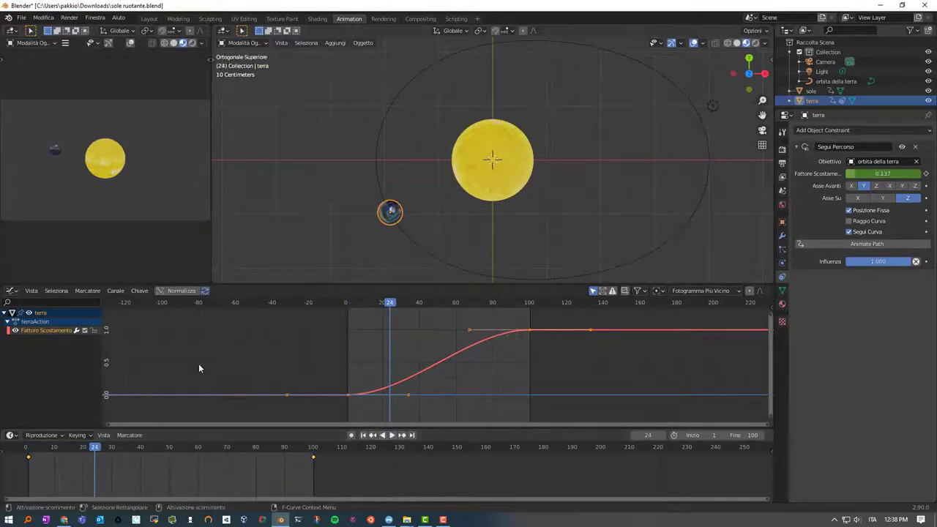
{"action": "left_click", "coordinate": [116, 291]}
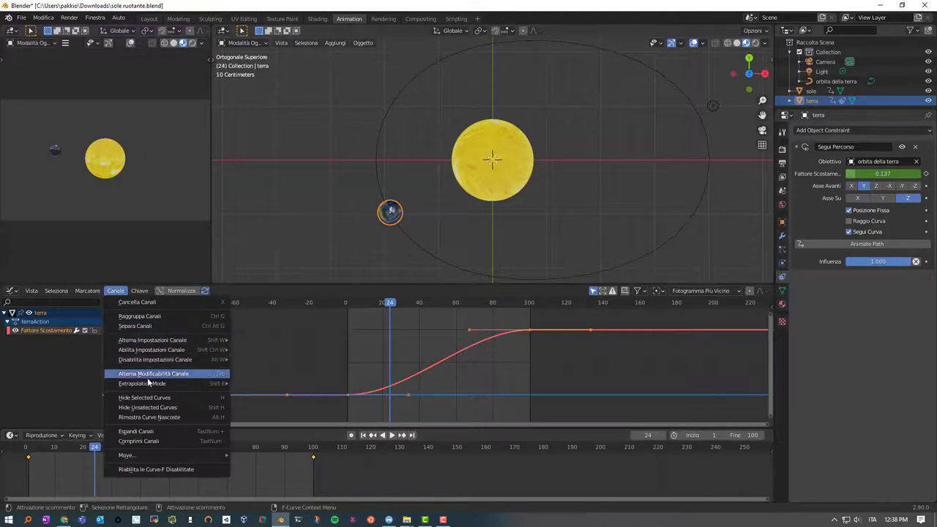
{"action": "mouse_move", "coordinate": [142, 384]}
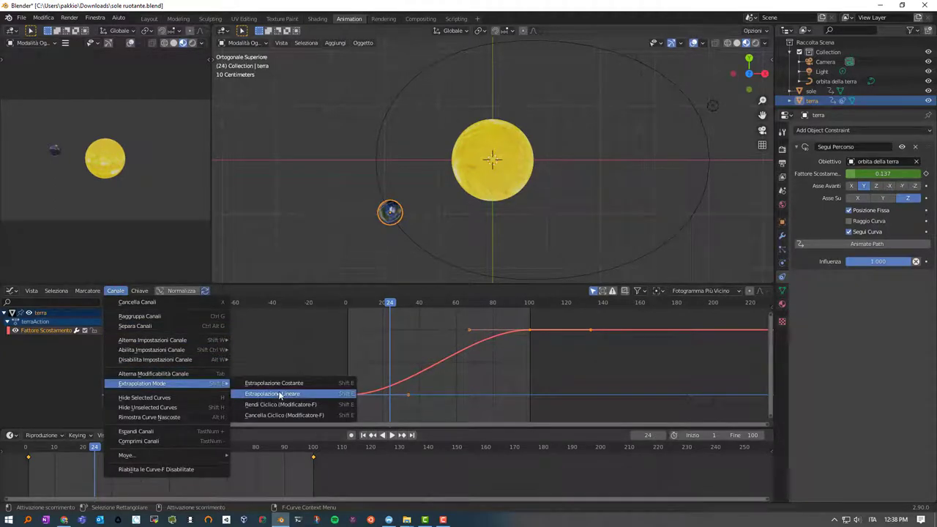
Set terra's offset curve to Linear Extrapolation and play to preview constant-speed orbiting
{"action": "left_click", "coordinate": [279, 394]}
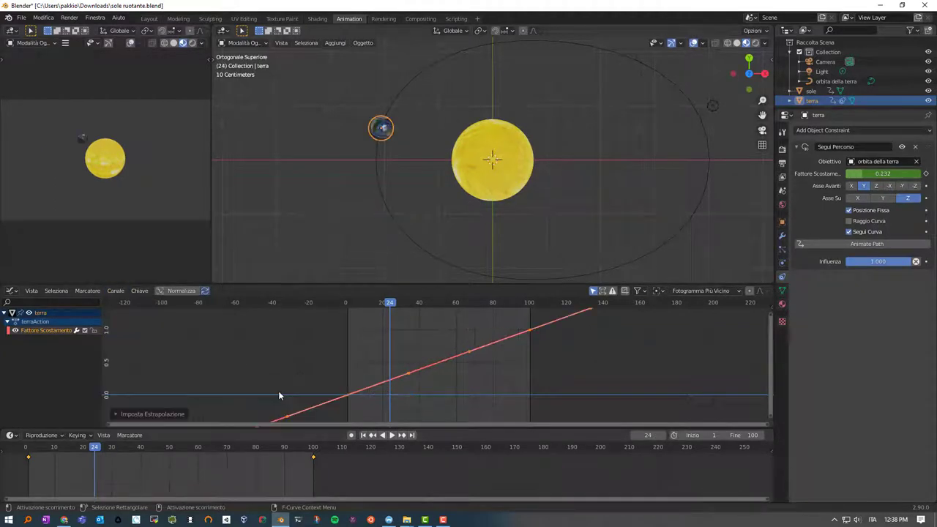
{"action": "left_click", "coordinate": [393, 436]}
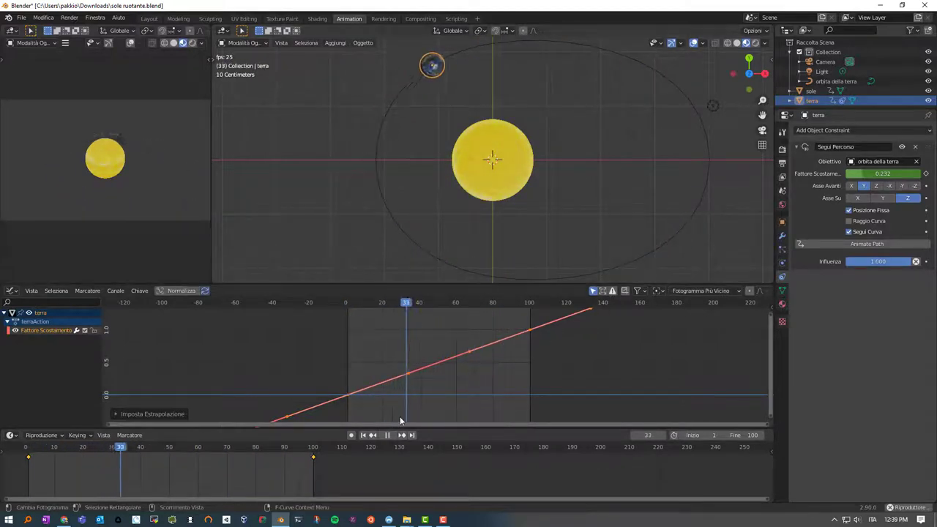
Stop playback, scrub to frame 71 (offset factor 0.707), and bring up the editor type list
{"action": "left_click", "coordinate": [388, 435]}
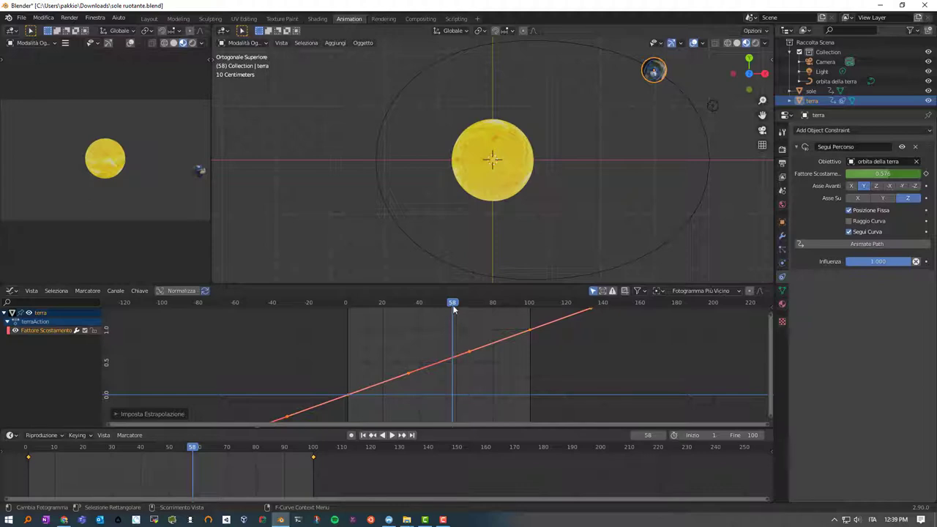
{"action": "mouse_move", "coordinate": [453, 307]}
{"action": "left_mouse_down"}
{"action": "mouse_move", "coordinate": [528, 306]}
{"action": "mouse_move", "coordinate": [477, 304]}
{"action": "left_mouse_up"}
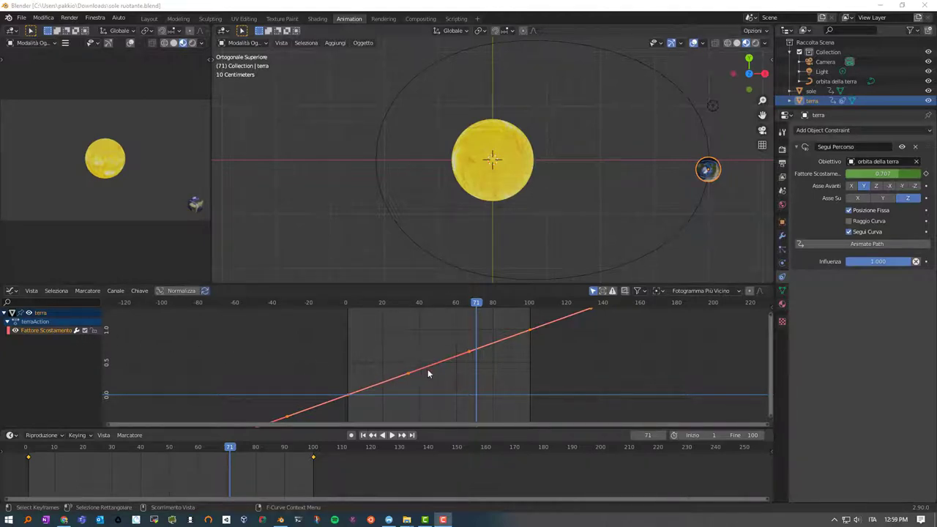
{"action": "left_click", "coordinate": [14, 292]}
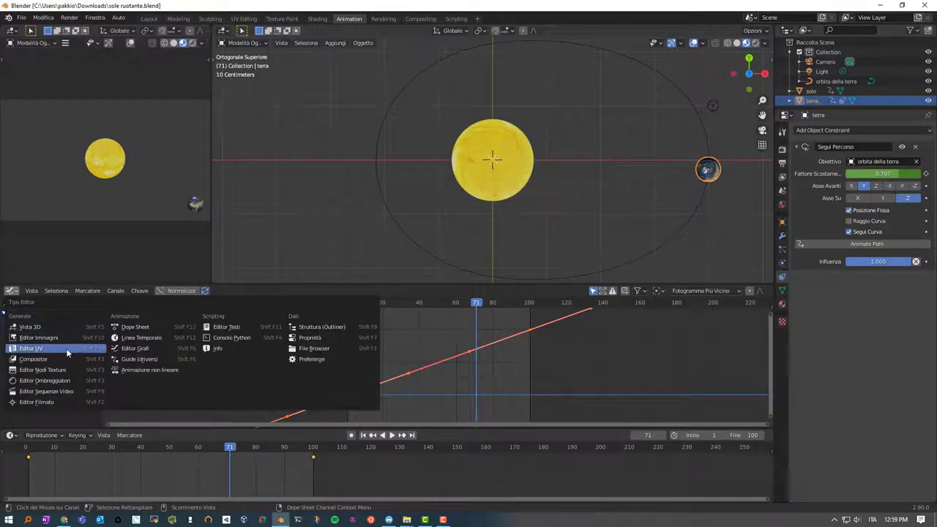
Switch to the Dope Sheet's Action Editor and stash terra's terraAction
{"action": "left_click", "coordinate": [139, 327]}
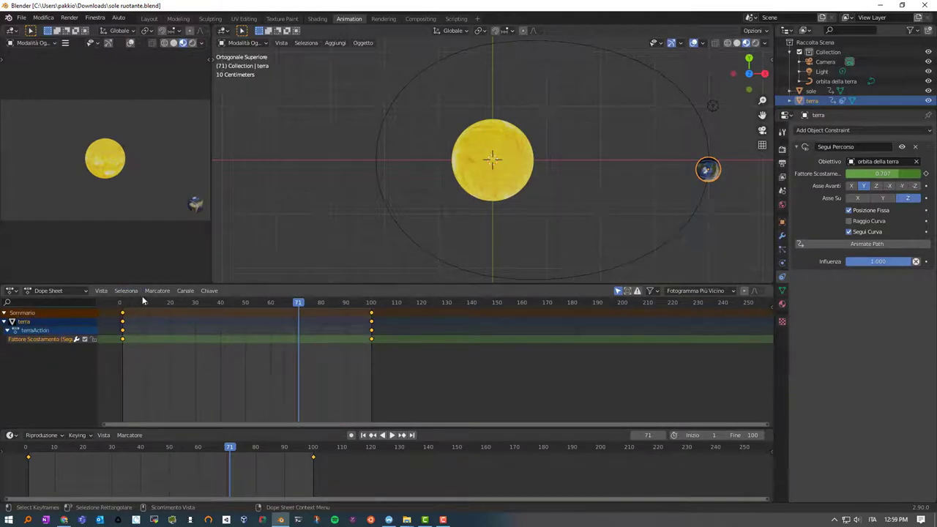
{"action": "left_click", "coordinate": [59, 292]}
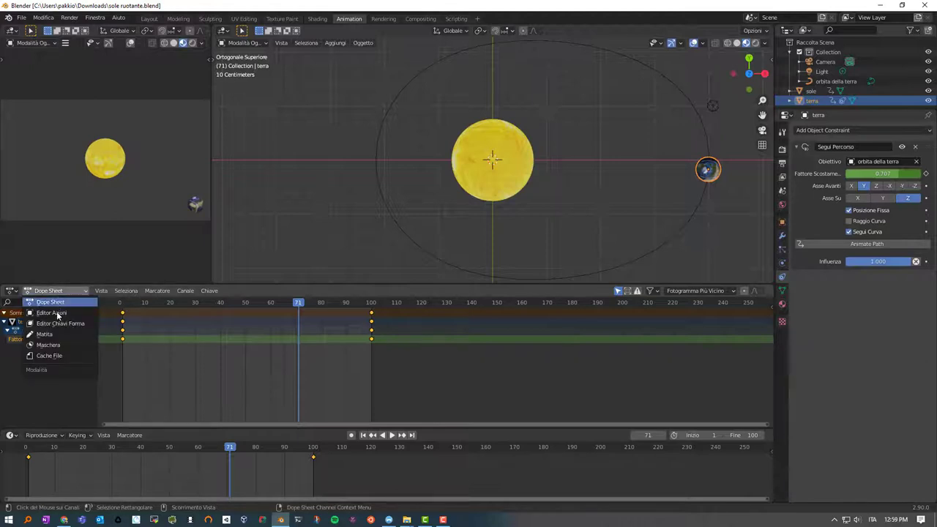
{"action": "left_click", "coordinate": [51, 313]}
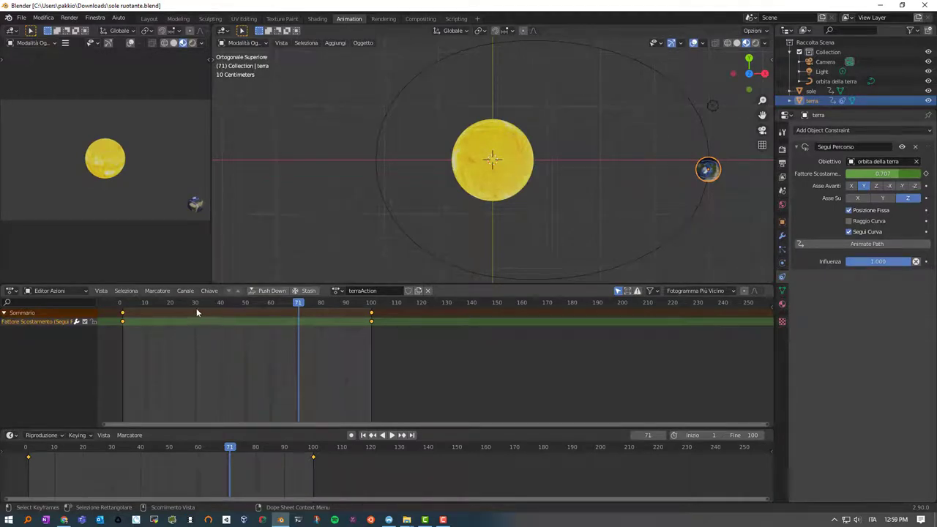
{"action": "left_click", "coordinate": [305, 291]}
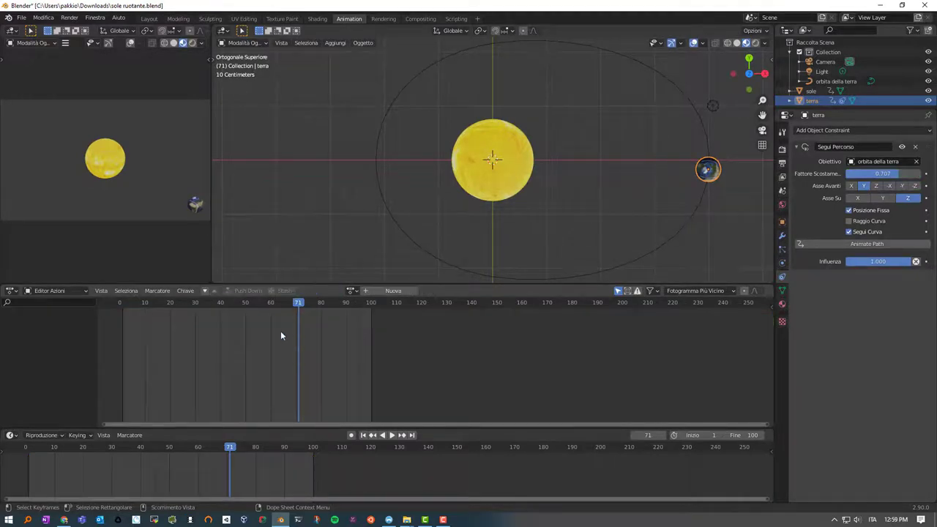
Switch to the Nonlinear Animation editor and put the terraAction strip on track movimento into tweak mode
{"action": "left_click", "coordinate": [13, 292]}
{"action": "left_click", "coordinate": [129, 370]}
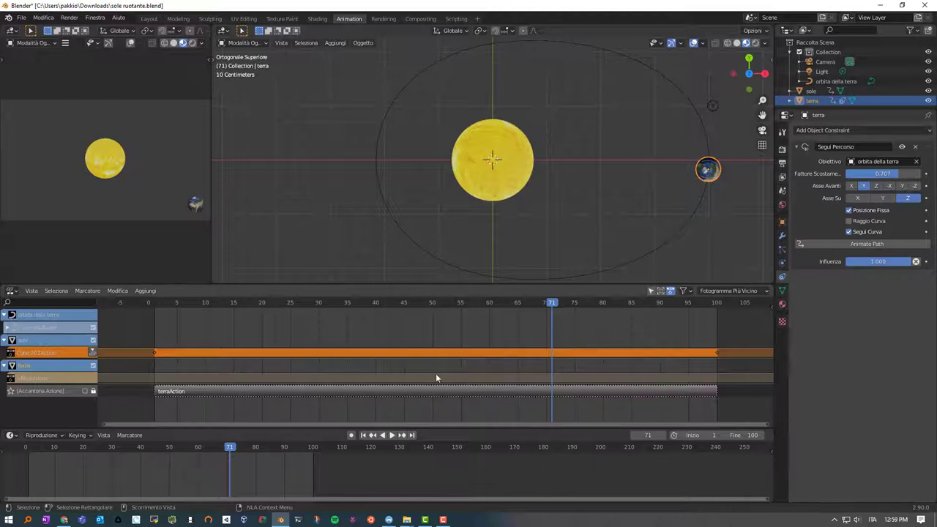
{"action": "left_click", "coordinate": [361, 391]}
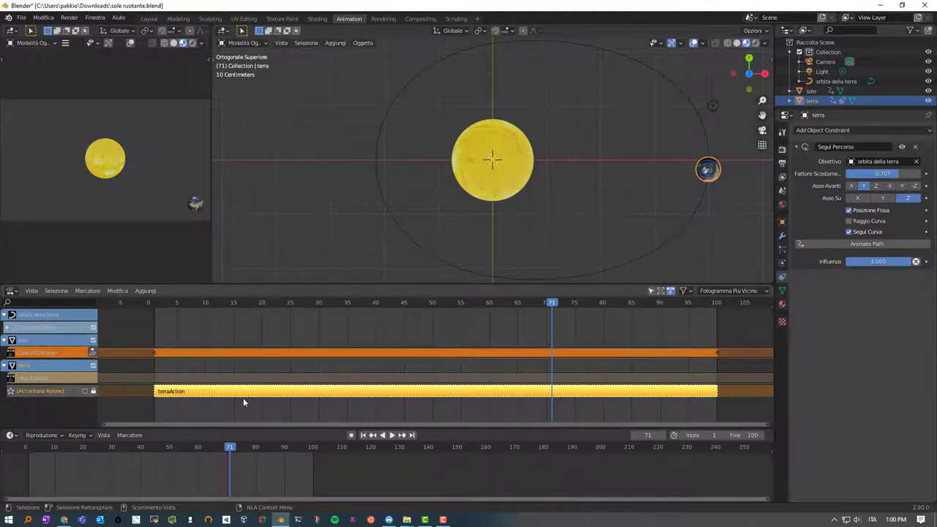
{"action": "key", "text": "Tab"}
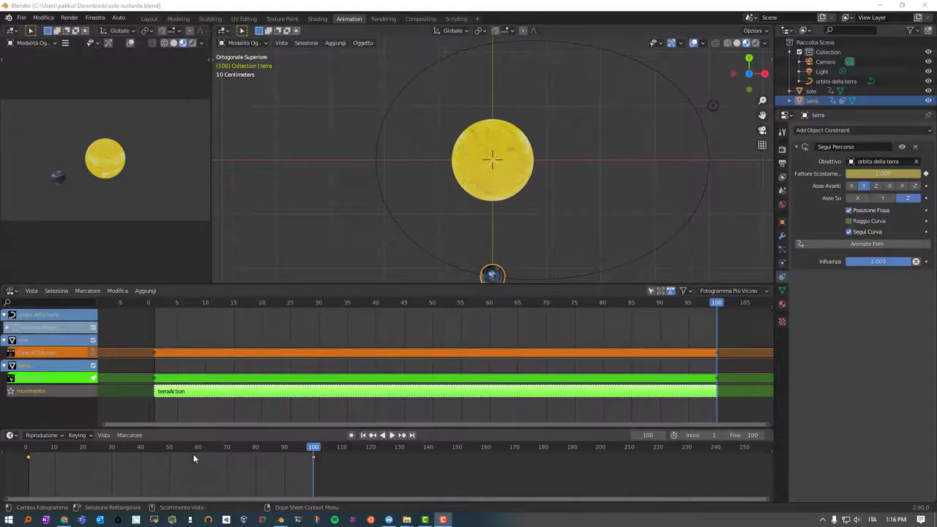
Bake terra's action with Visual Keying, Clear Constraints, Clear Parents and Overwrite Current Action enabled
{"action": "left_click", "coordinate": [370, 43]}
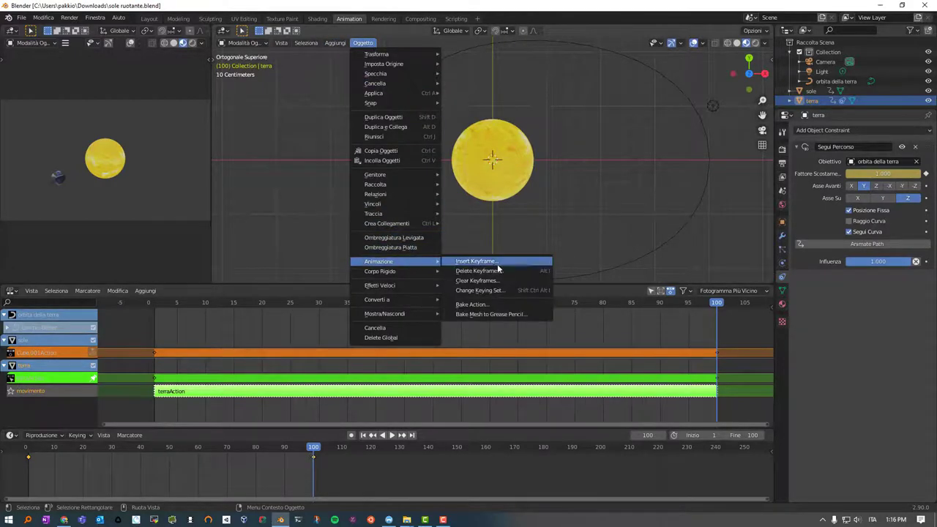
{"action": "left_click", "coordinate": [486, 301]}
{"action": "left_click", "coordinate": [484, 371]}
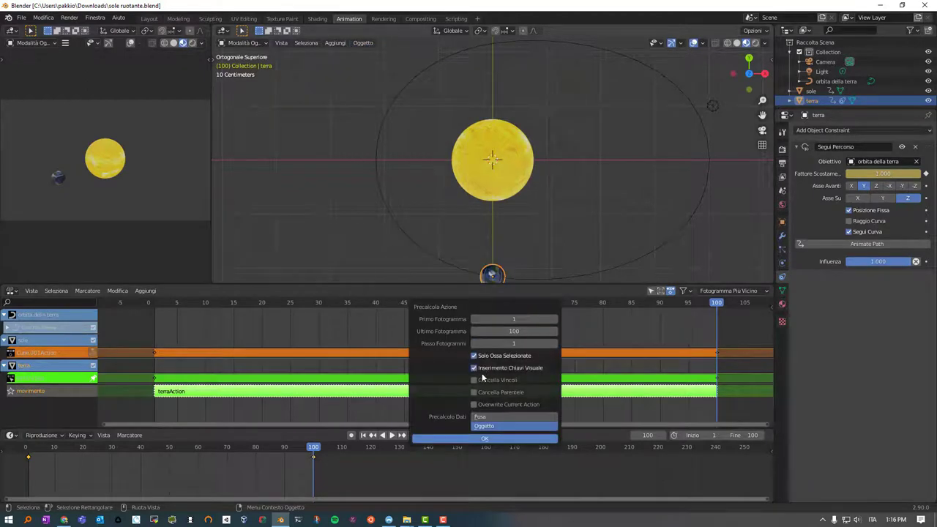
{"action": "left_click", "coordinate": [483, 393]}
{"action": "left_click", "coordinate": [483, 404]}
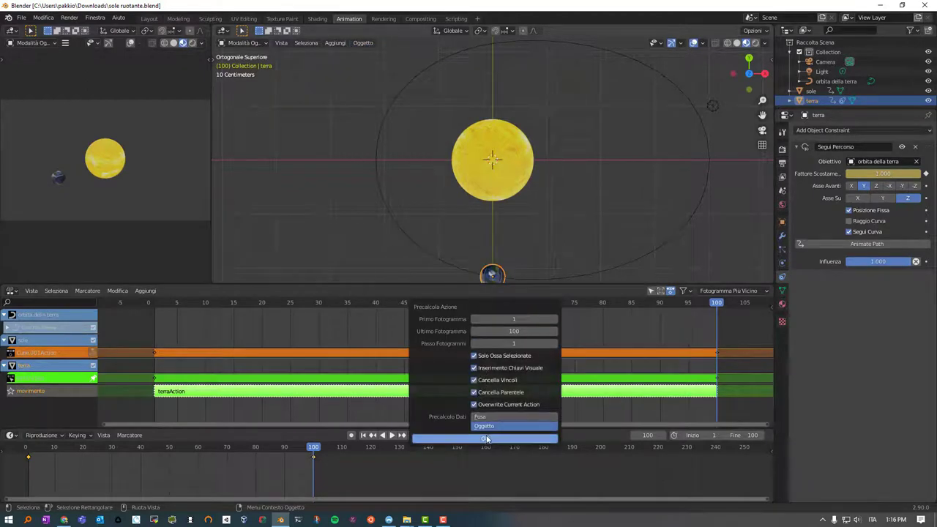
{"action": "left_click", "coordinate": [483, 438]}
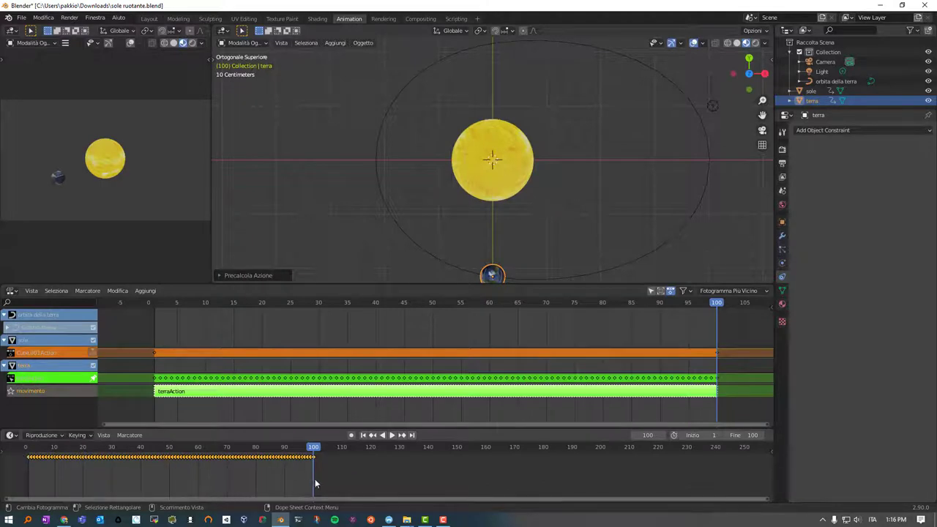
Rescale the baked keyframes to fit within frames 0–100 and briefly play them
{"action": "key", "text": "s"}
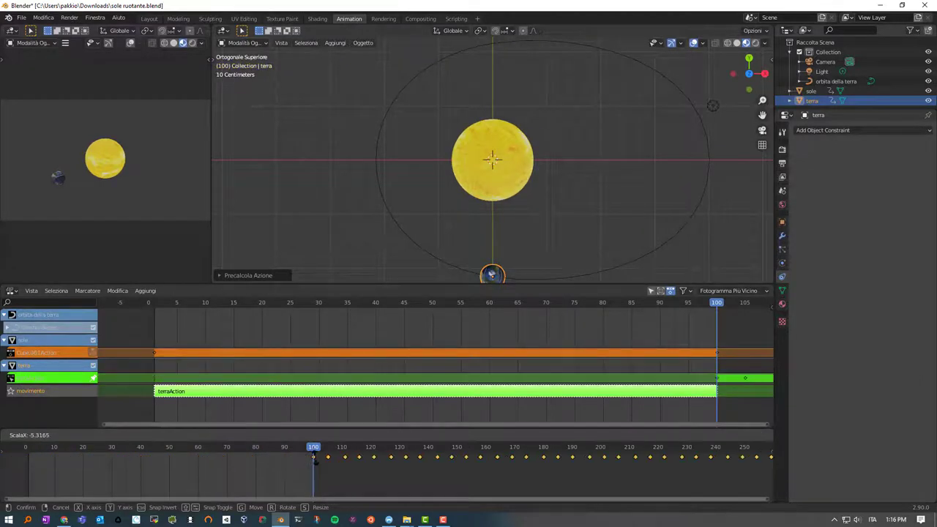
{"action": "left_click", "coordinate": [286, 480]}
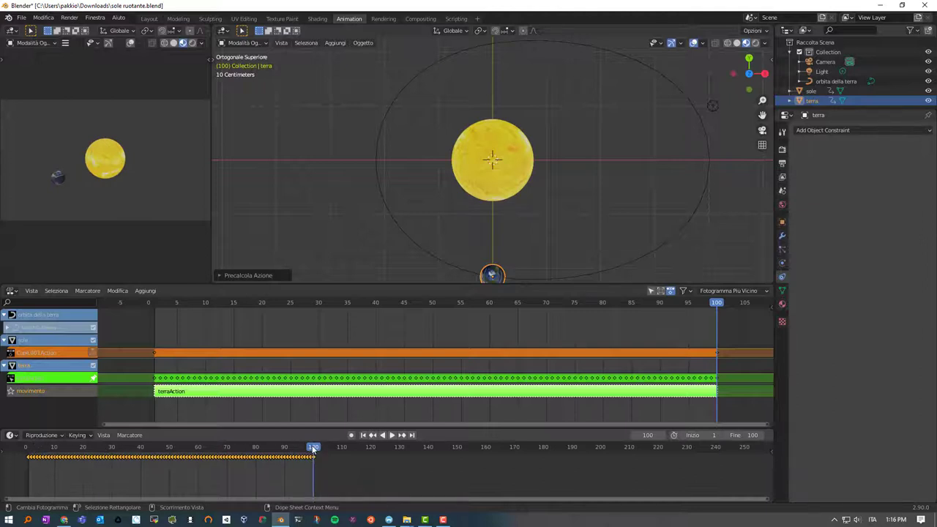
{"action": "key", "text": "space"}
{"action": "key", "text": "Escape"}
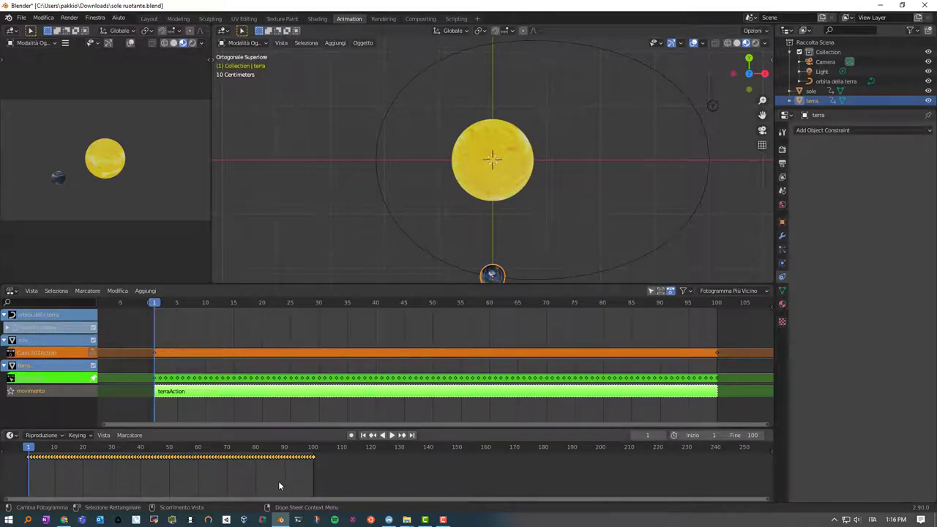
Compress the keyframes again, shift them 50 frames later, and play to check the orbit
{"action": "key", "text": "s"}
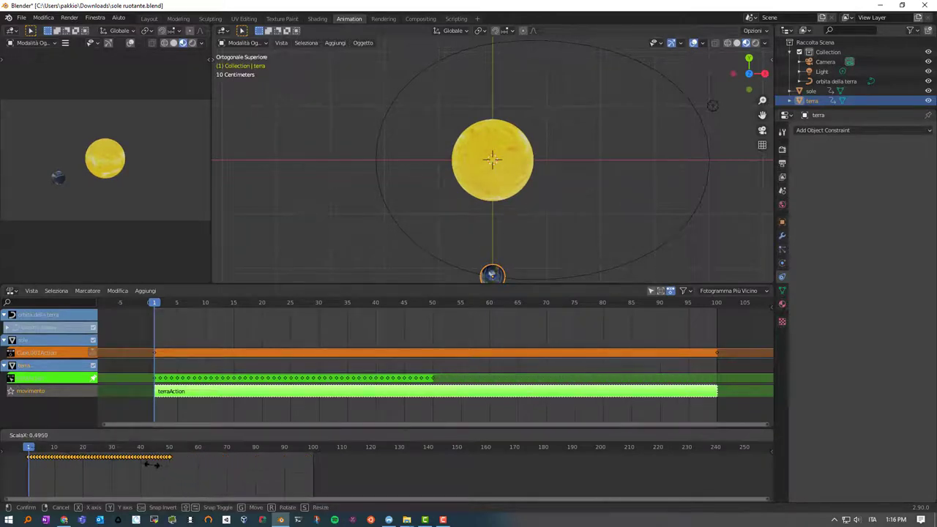
{"action": "left_click", "coordinate": [151, 463]}
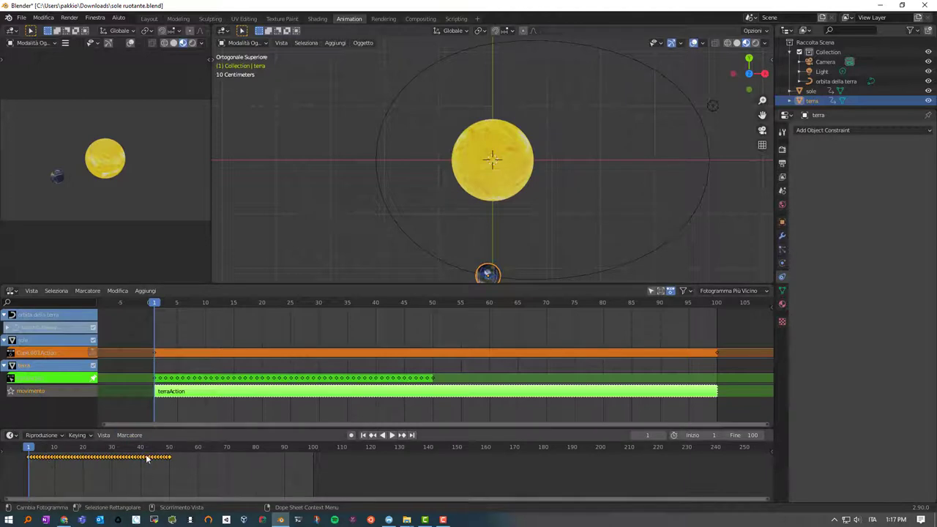
{"action": "left_click_drag", "start_coordinate": [146, 459], "coordinate": [157, 449]}
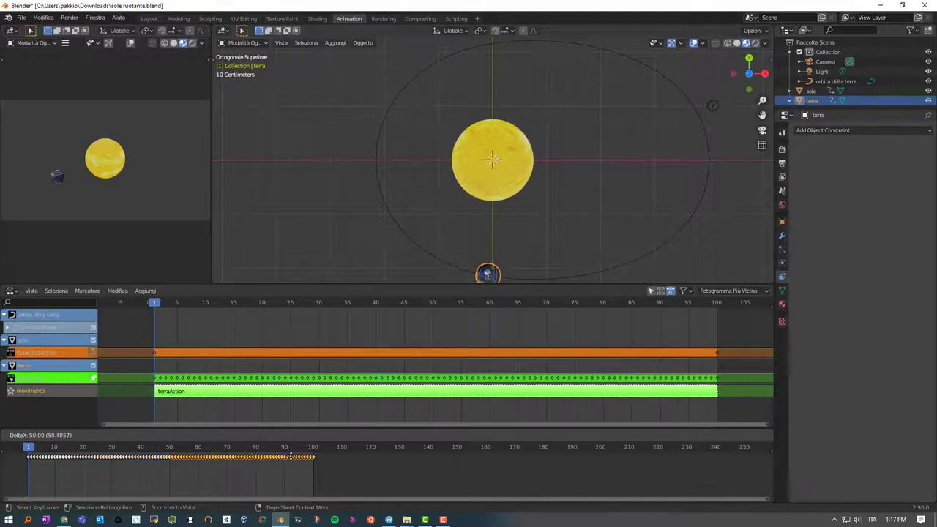
{"action": "left_click_drag", "start_coordinate": [290, 457], "coordinate": [292, 458]}
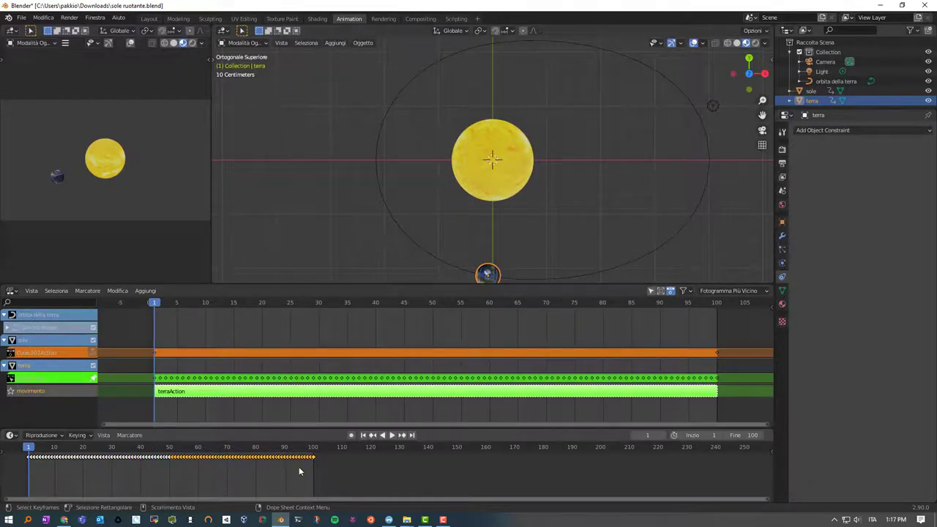
{"action": "left_click", "coordinate": [393, 435]}
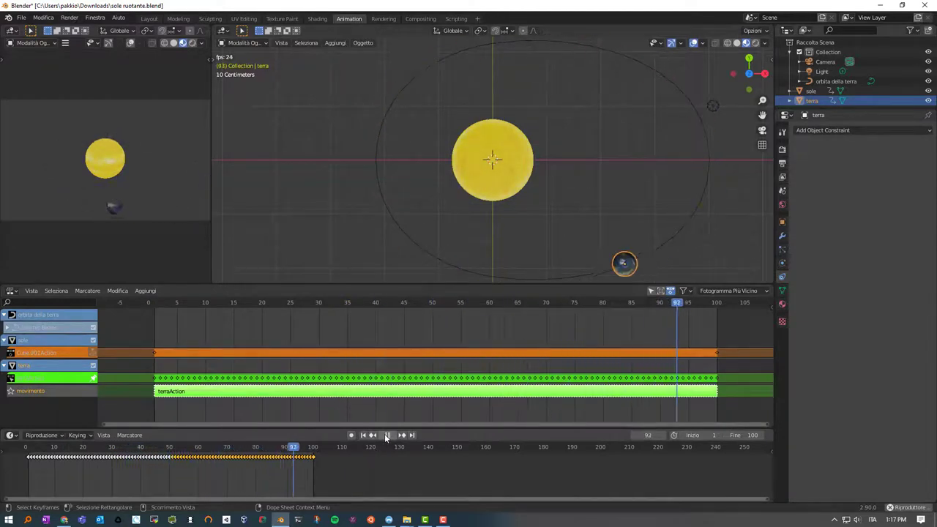
{"action": "key", "text": "Escape"}
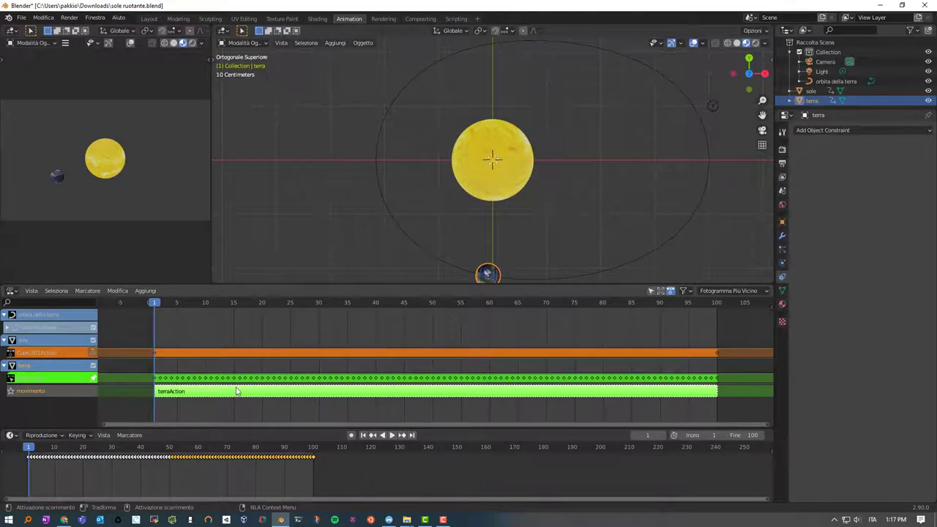
Exit tweak mode so terraAction is a normal NLA strip again
{"action": "key", "text": "Tab"}
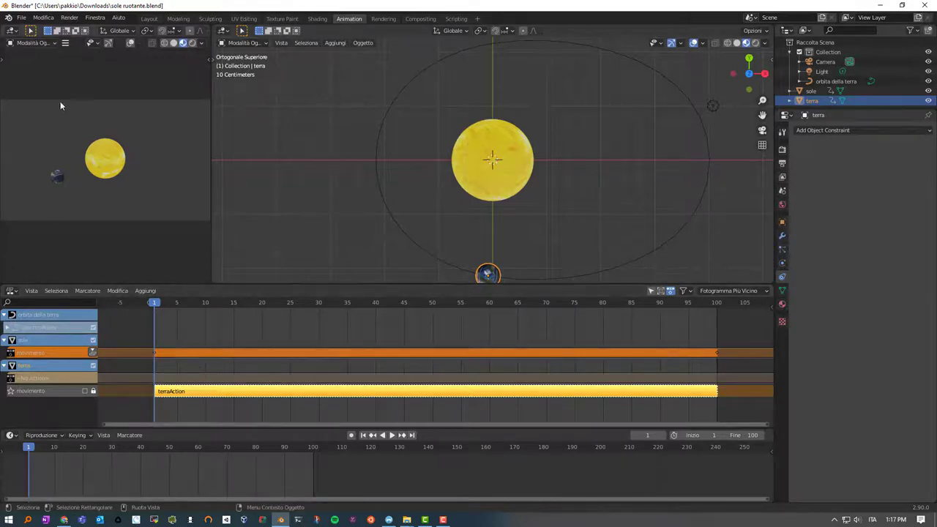
Export the scene as a glTF 2.0 binary named soleterra with the Animation options expanded
{"action": "left_click", "coordinate": [23, 18]}
{"action": "mouse_move", "coordinate": [44, 159]}
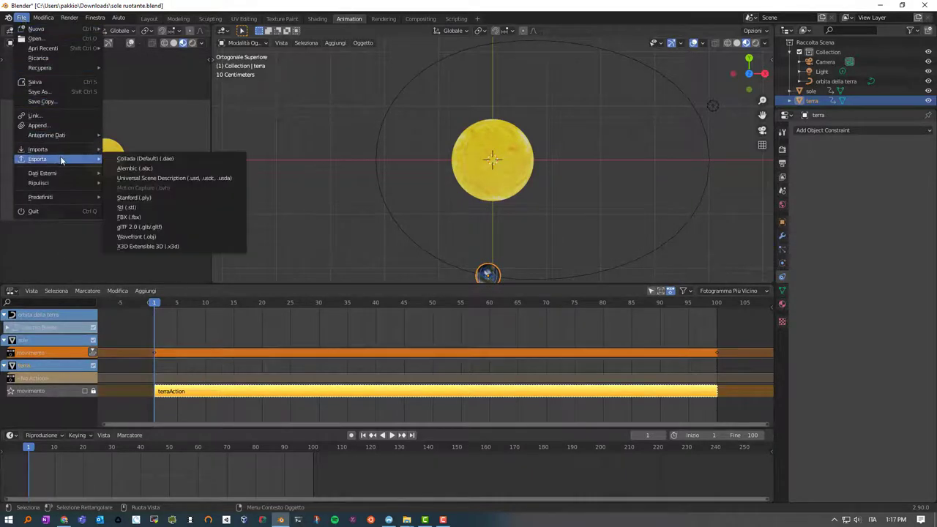
{"action": "left_click", "coordinate": [156, 226]}
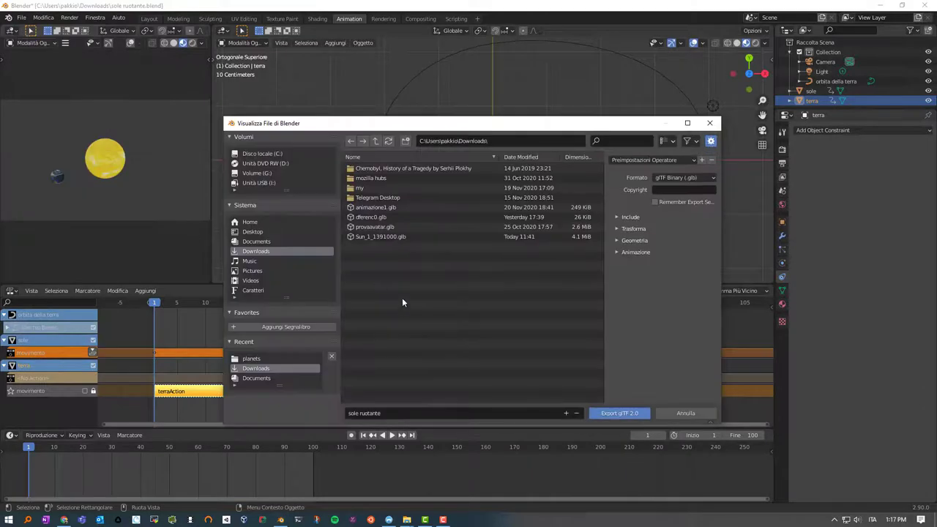
{"action": "left_click", "coordinate": [381, 413]}
{"action": "type", "text": "soleterra"}
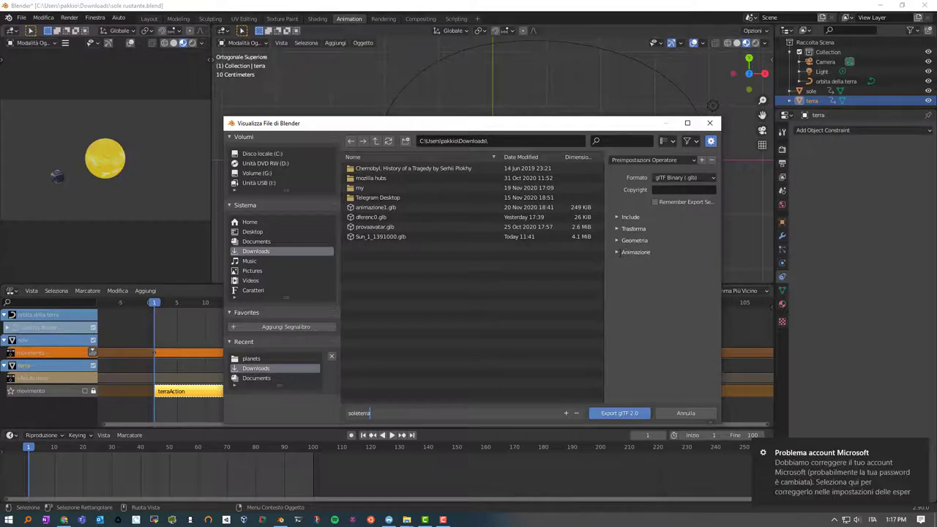
{"action": "left_click", "coordinate": [614, 250]}
{"action": "left_click", "coordinate": [614, 251]}
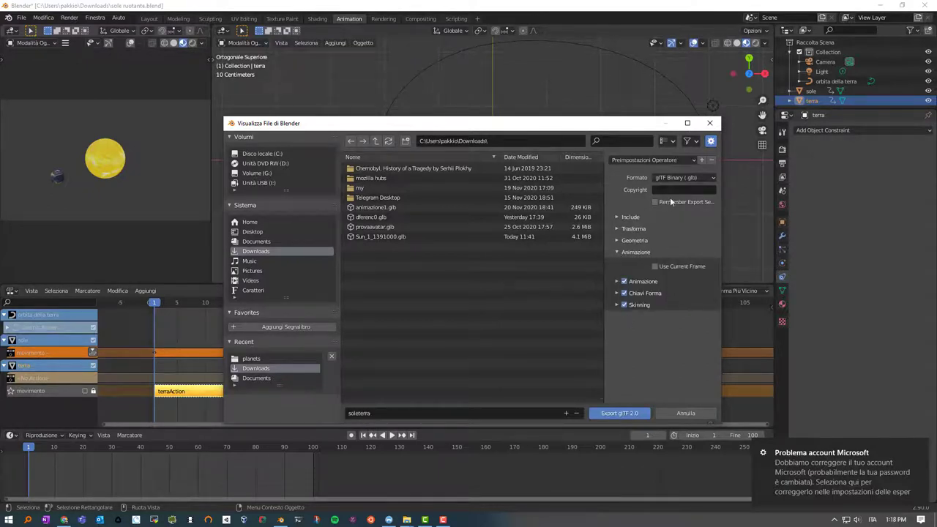
{"action": "left_click", "coordinate": [622, 415]}
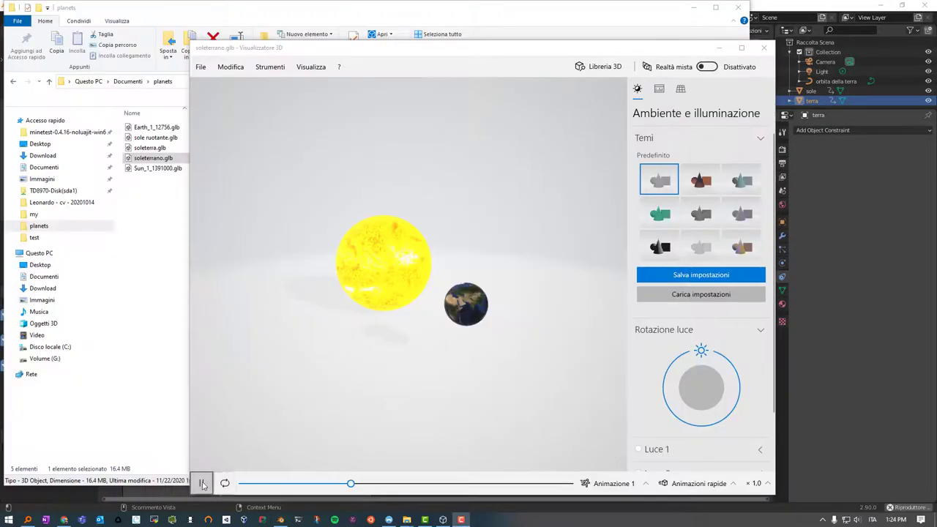
Pause and close the soleterrano.glb preview in 3D Viewer, then return to Blender
{"action": "left_click", "coordinate": [202, 485]}
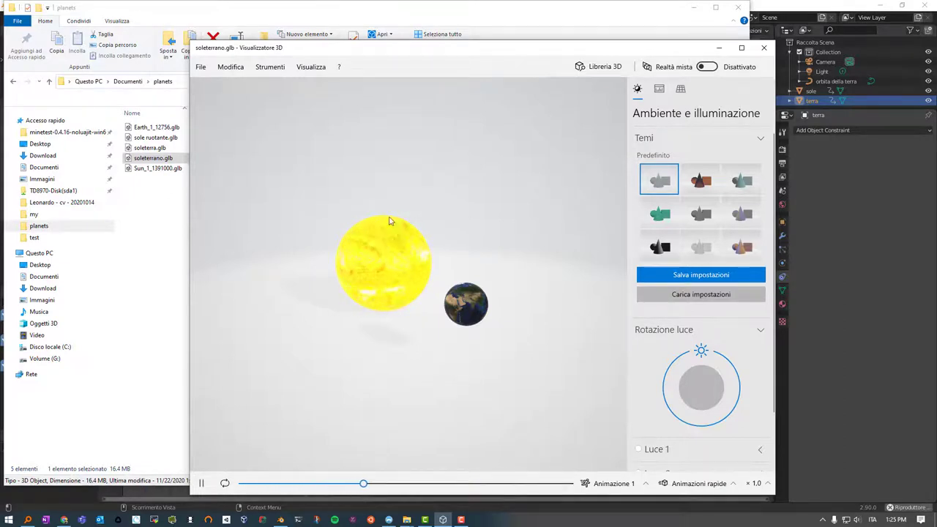
{"action": "left_click", "coordinate": [764, 48]}
{"action": "left_click", "coordinate": [280, 520]}
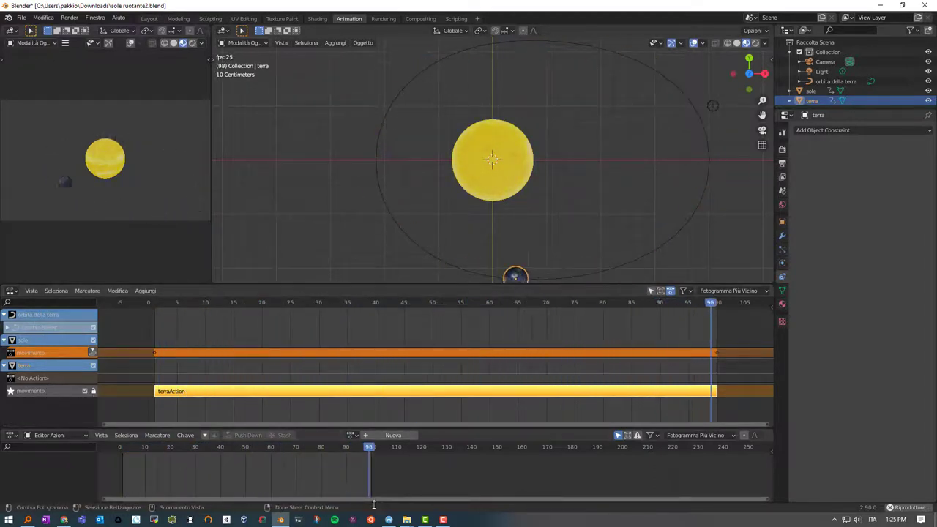
Reopen soleterrano.glb from the planets folder, play Animazione 2, then close the preview
{"action": "mouse_move", "coordinate": [408, 520]}
{"action": "left_click", "coordinate": [493, 476]}
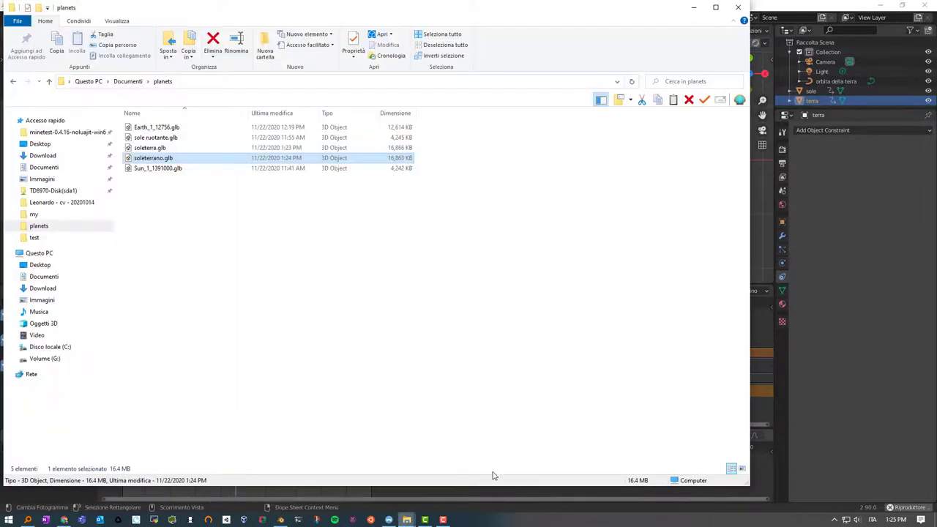
{"action": "double_click", "coordinate": [163, 159]}
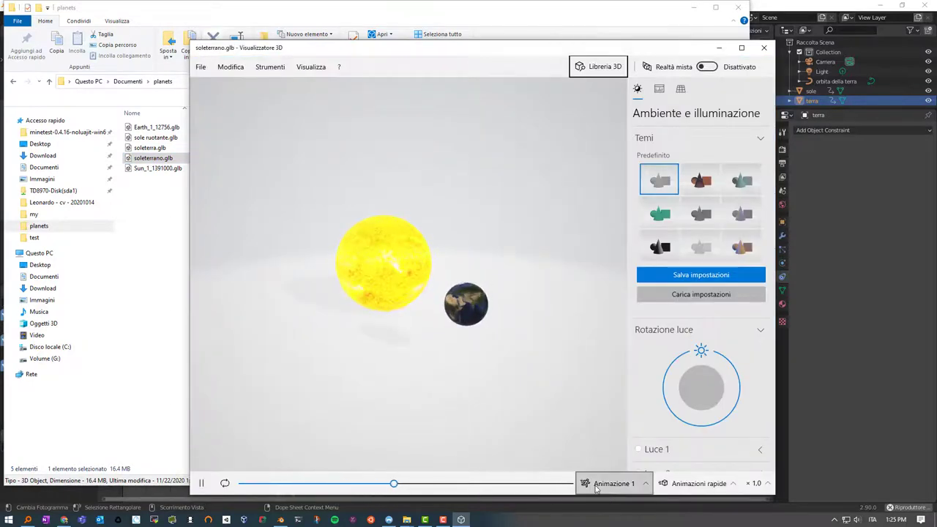
{"action": "left_click", "coordinate": [612, 484]}
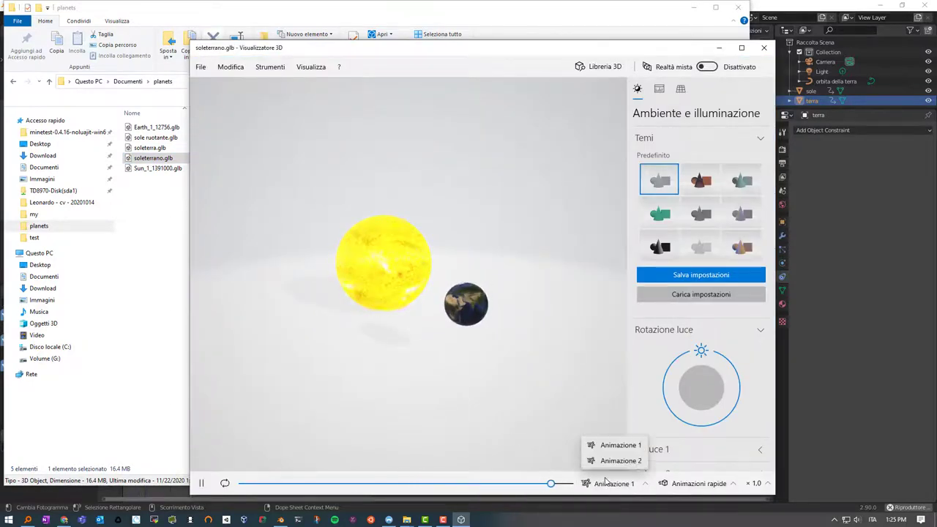
{"action": "left_click", "coordinate": [621, 459]}
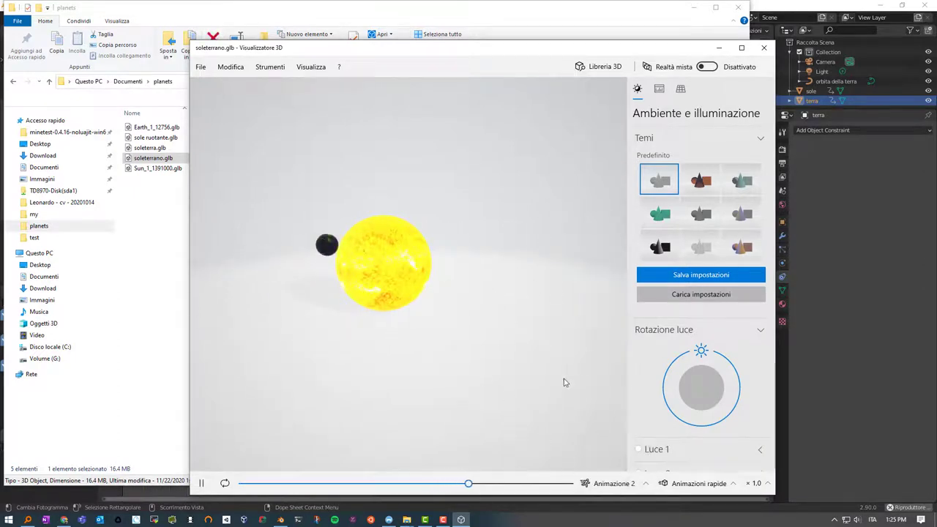
{"action": "key", "text": "alt+F4"}
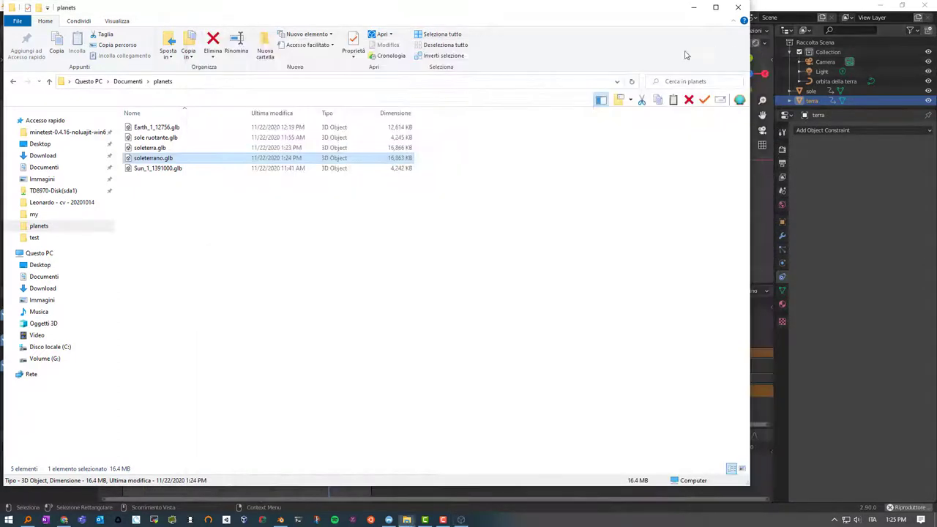
Bring Blender back to the front and select the sole (sun) object
{"action": "left_click", "coordinate": [784, 9]}
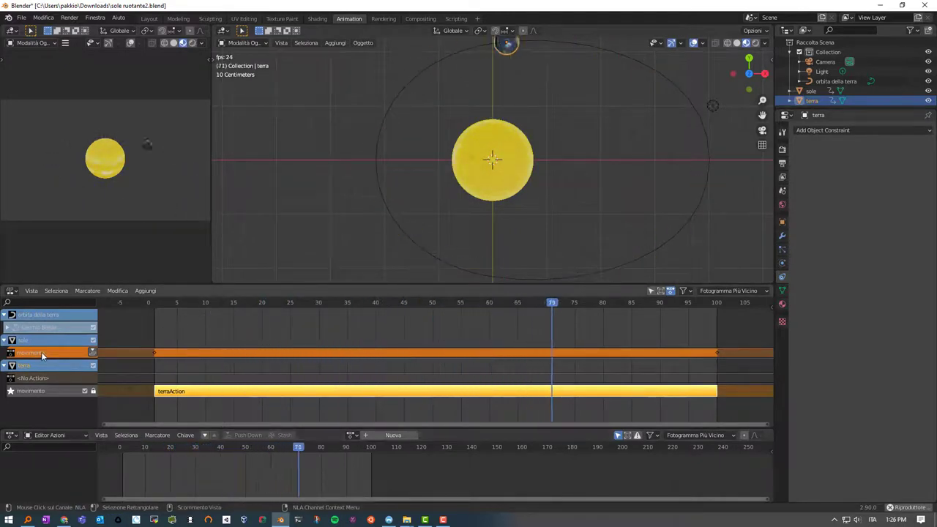
{"action": "left_click", "coordinate": [496, 177]}
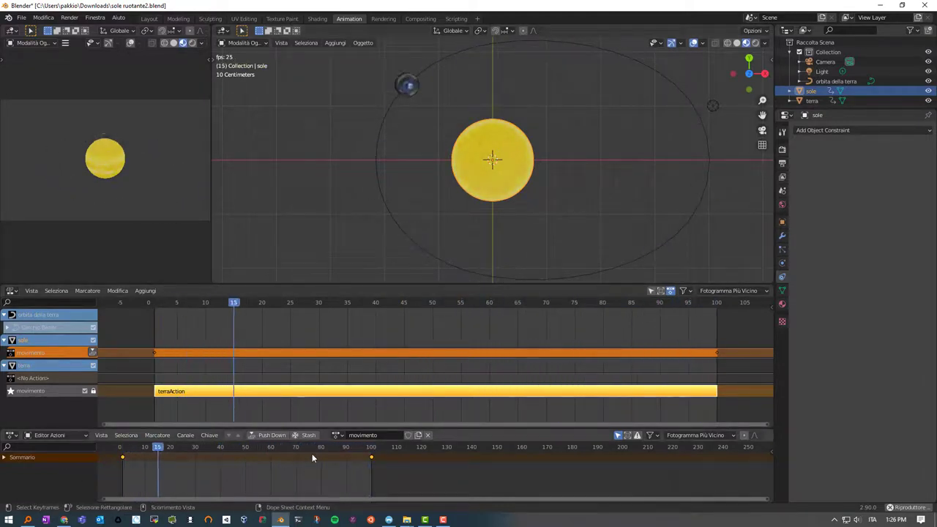
Bake the sun's movimento action via Oggetto > Animazione > Bake Action over frames 1–100
{"action": "left_click", "coordinate": [363, 43]}
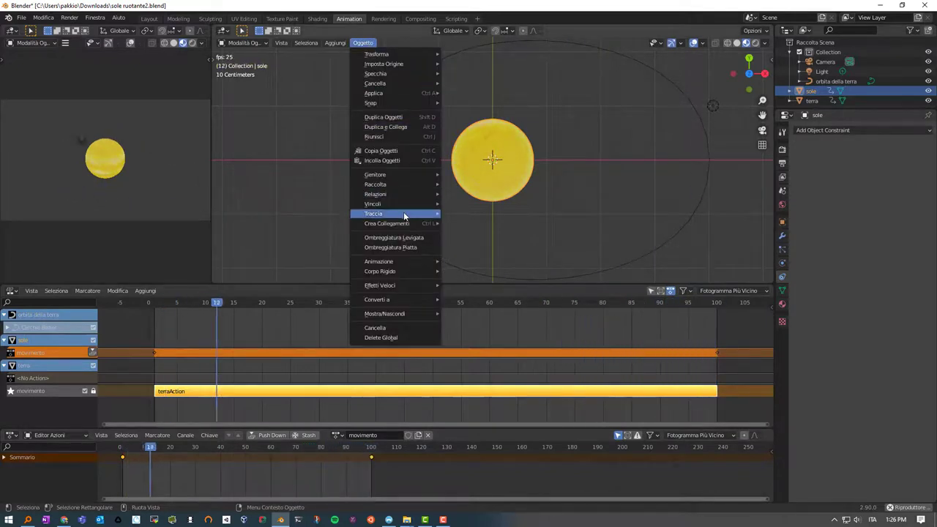
{"action": "mouse_move", "coordinate": [395, 262]}
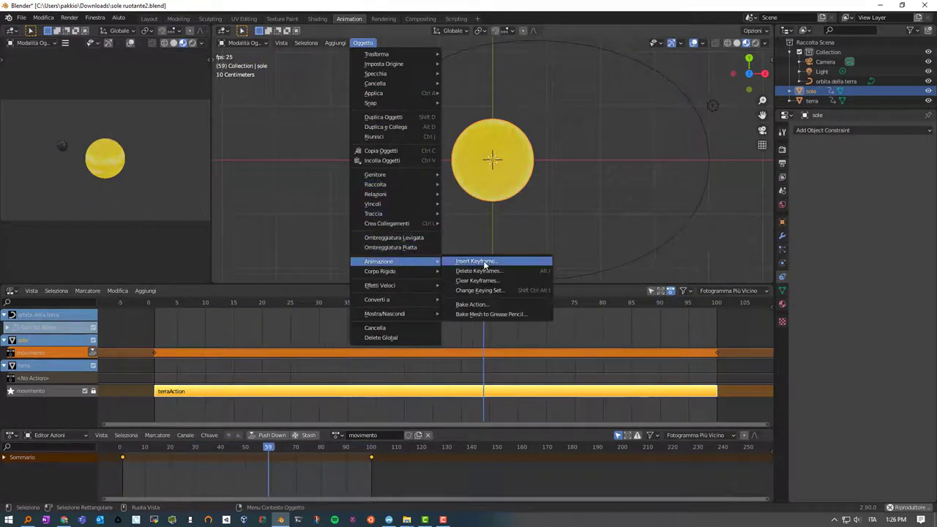
{"action": "left_click", "coordinate": [484, 305]}
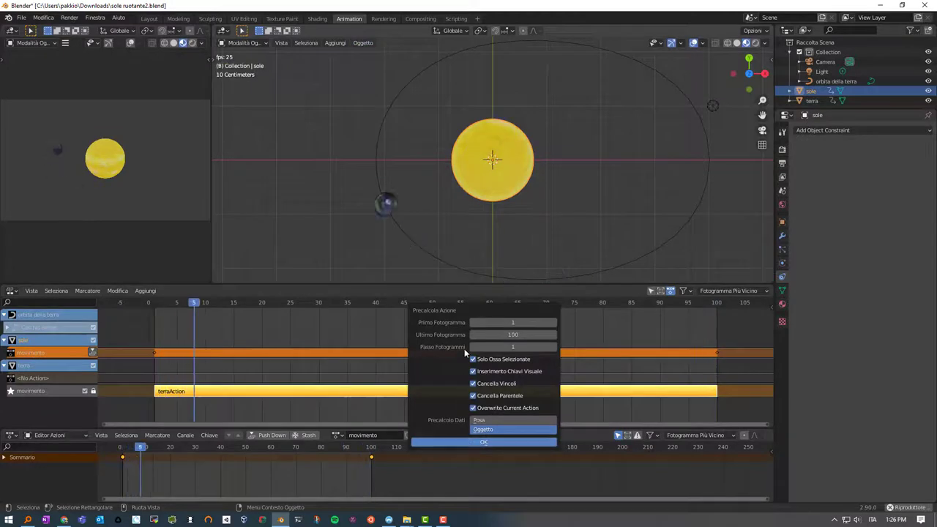
{"action": "left_click", "coordinate": [472, 442]}
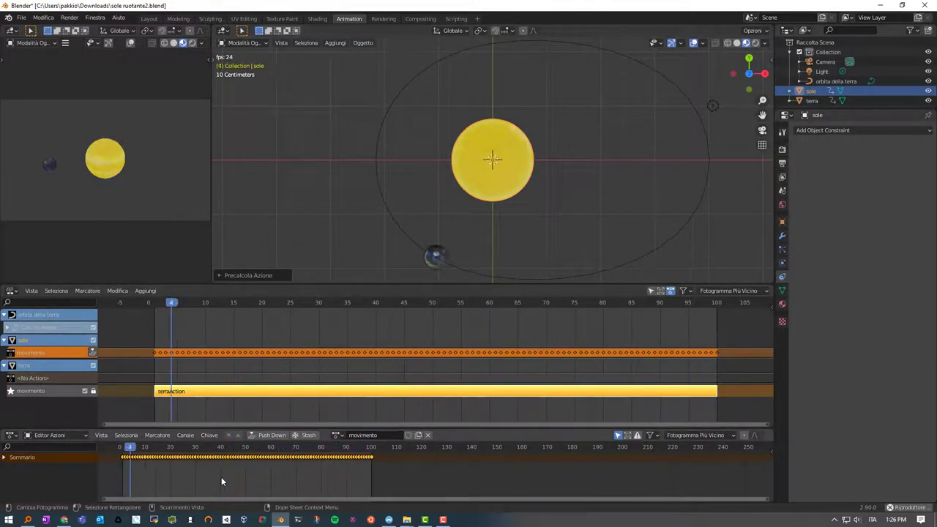
Push movimento into an NLA strip, name its track 'movimento', and open the File export menu
{"action": "left_click", "coordinate": [270, 435]}
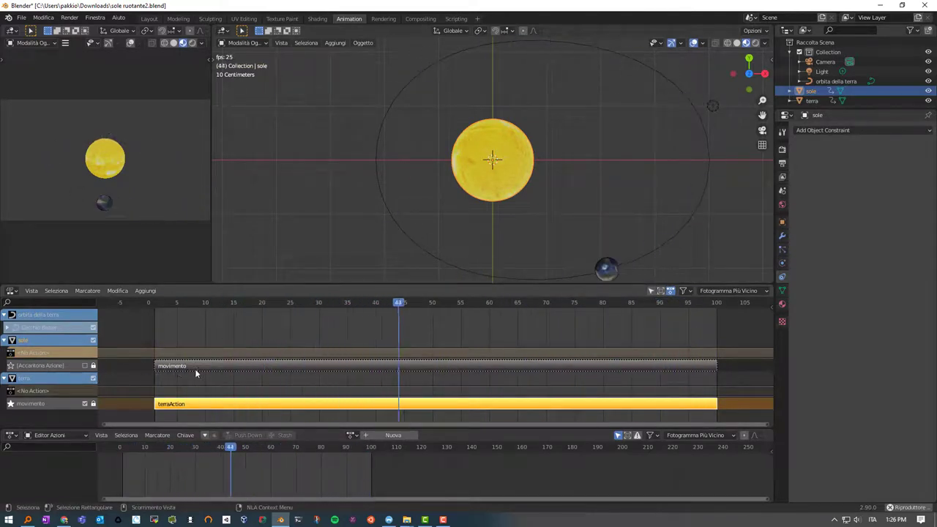
{"action": "double_click", "coordinate": [39, 365]}
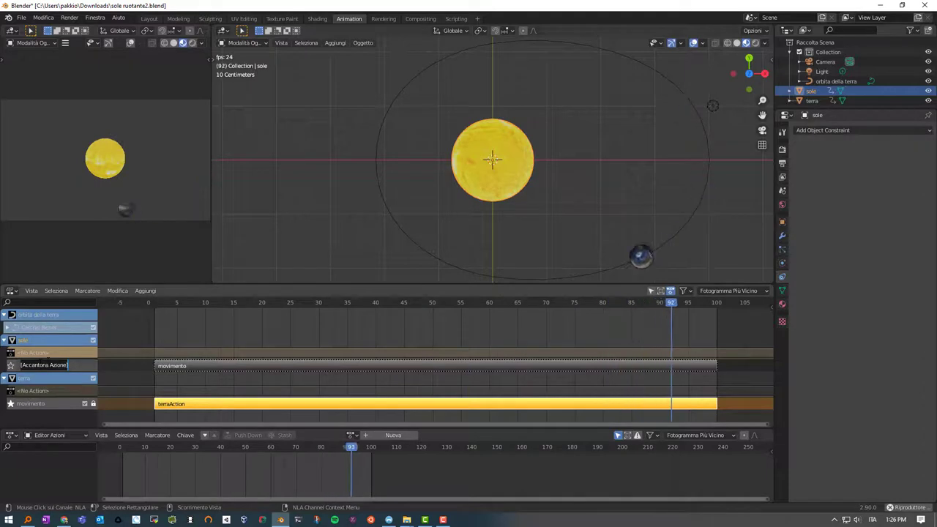
{"action": "type", "text": "movimento"}
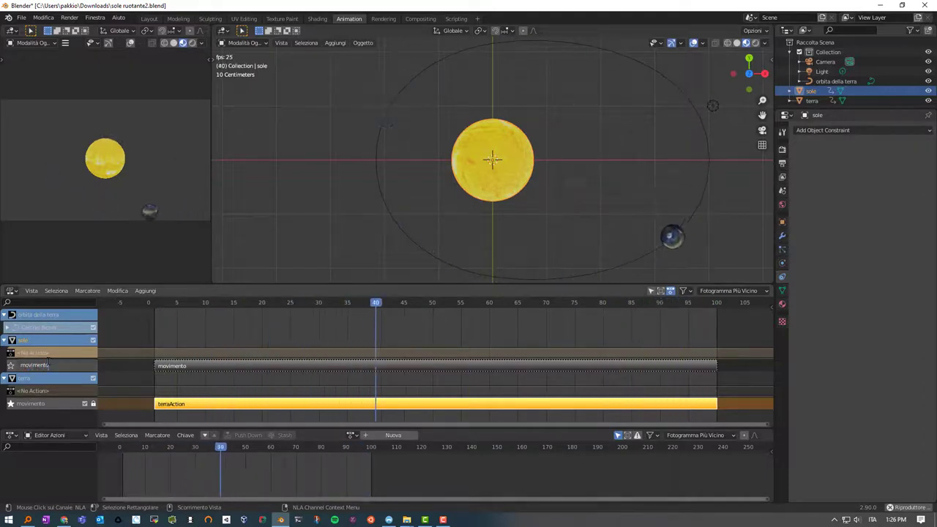
{"action": "key", "text": "Return"}
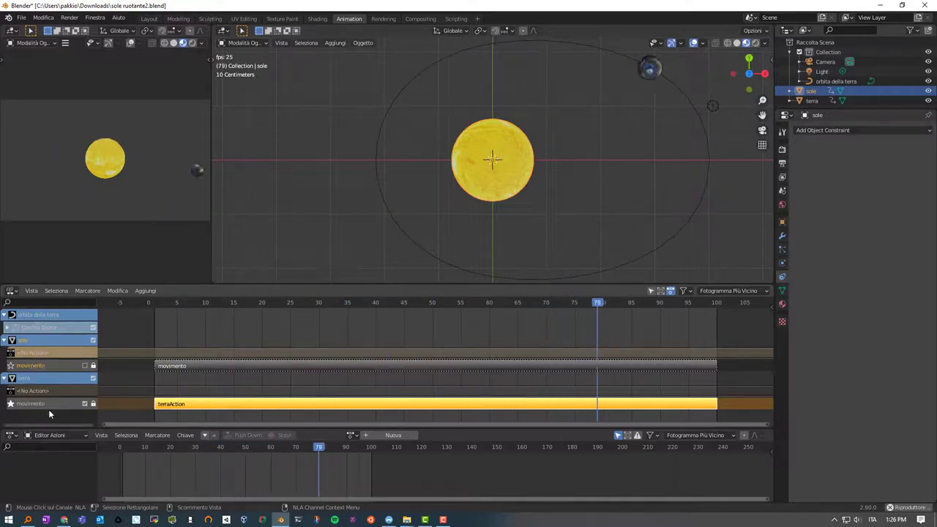
{"action": "left_click", "coordinate": [23, 21]}
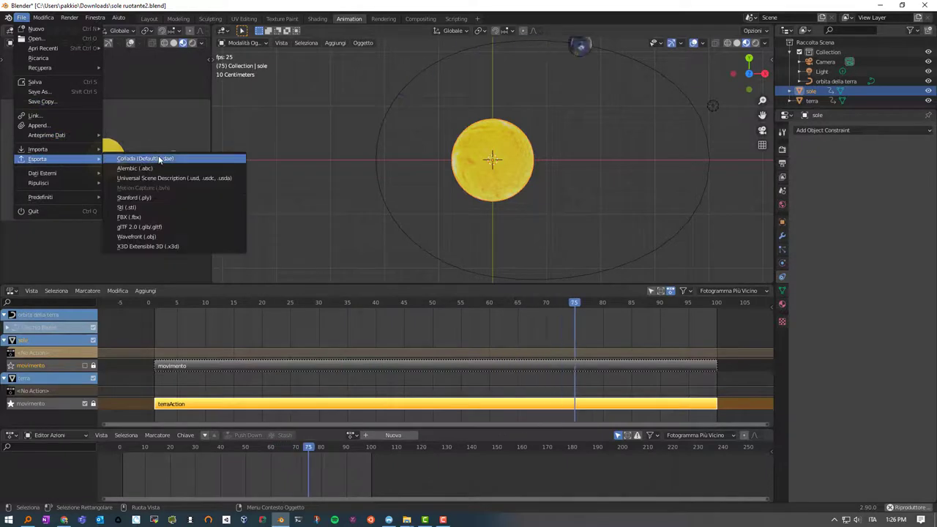
Choose glTF 2.0, name the file soleterrasiglb.glb, and run Export glTF 2.0
{"action": "left_click", "coordinate": [143, 227]}
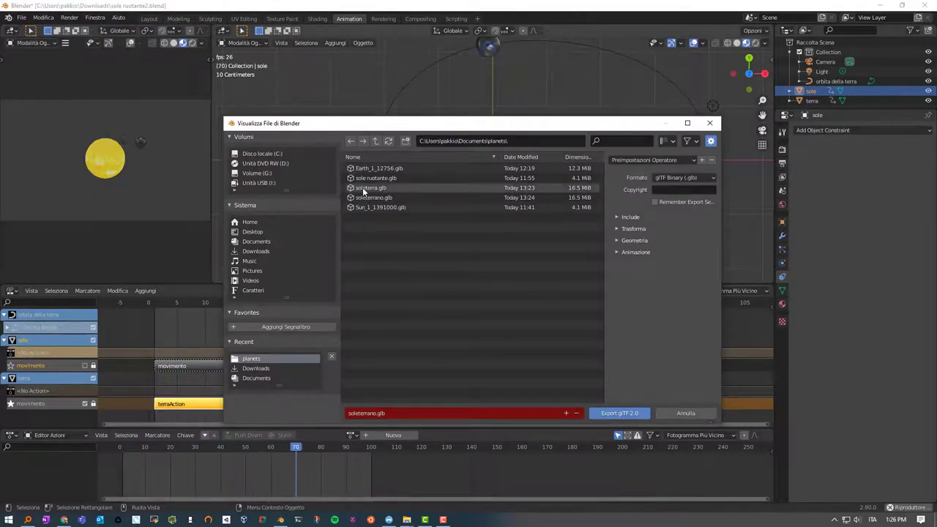
{"action": "left_click", "coordinate": [378, 413]}
{"action": "type", "text": "s"}
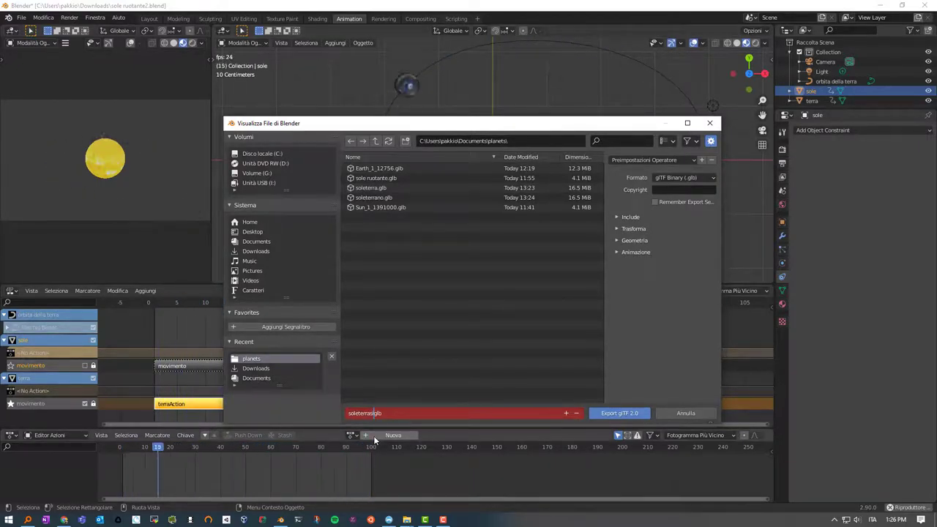
{"action": "key", "text": "Return"}
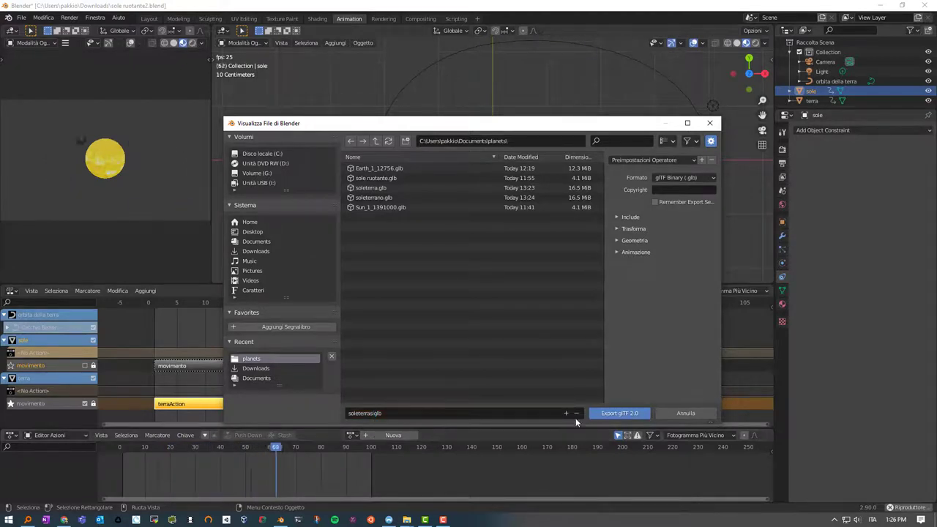
{"action": "left_click", "coordinate": [619, 413]}
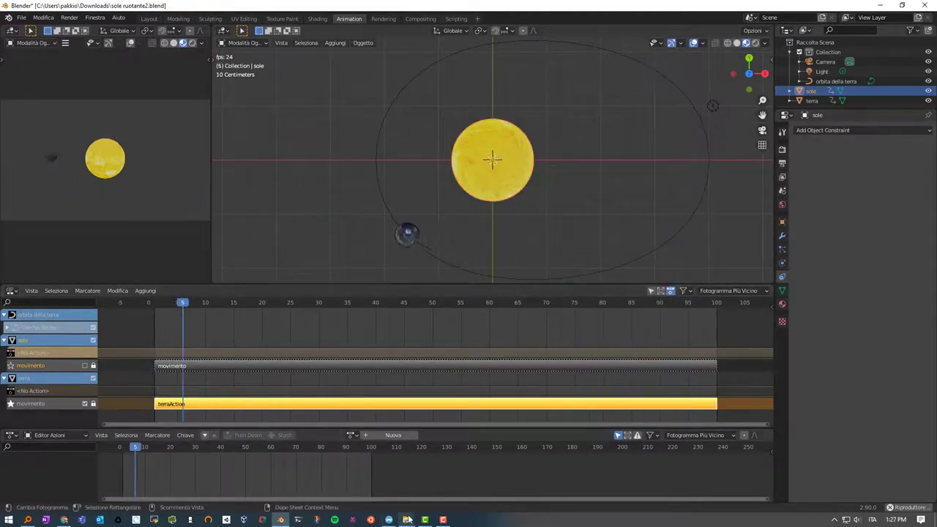
Open soleterrasiglb.glb from the planets folder in 3D Viewer to check it, then close it
{"action": "left_click", "coordinate": [532, 485]}
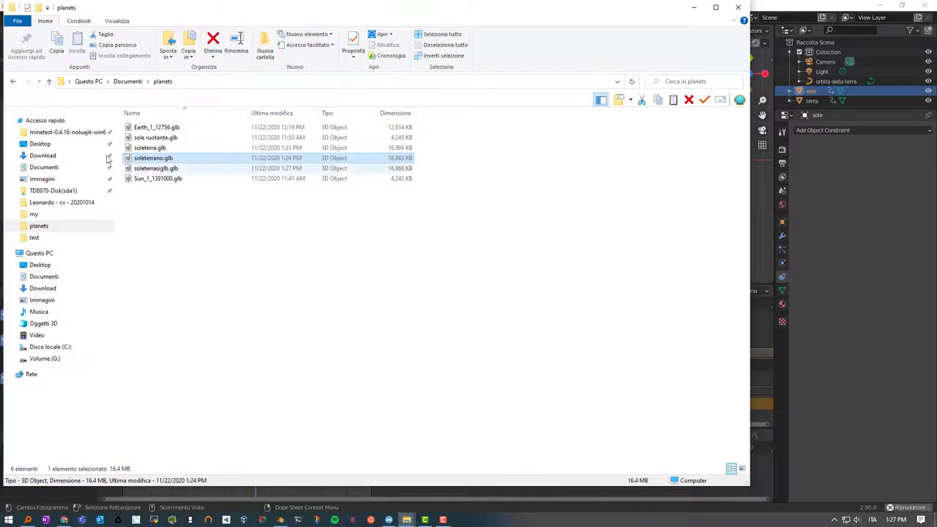
{"action": "double_click", "coordinate": [157, 169]}
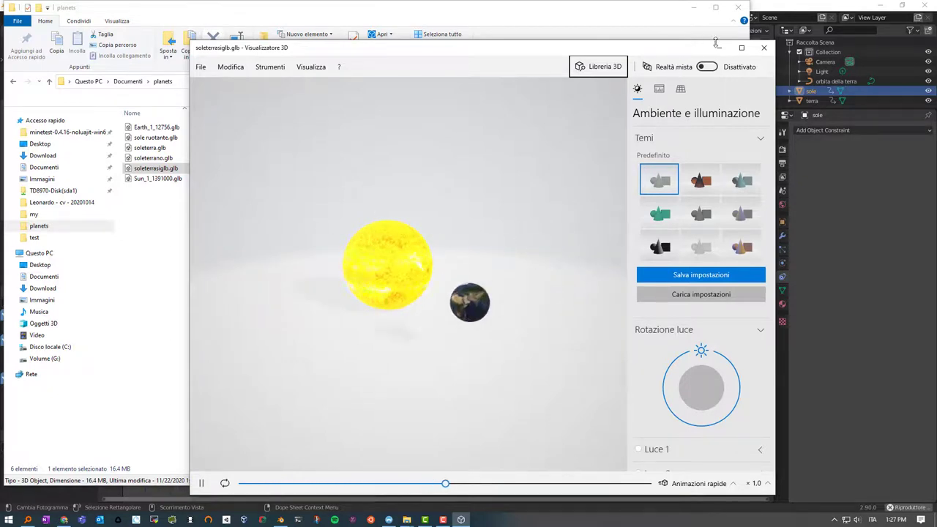
{"action": "left_click", "coordinate": [764, 47]}
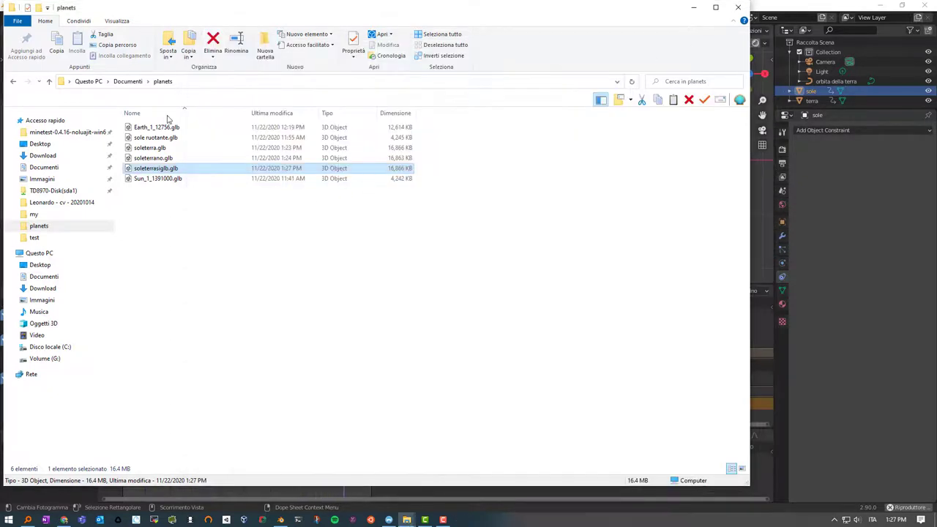
In a new Chrome tab, load the Aula Edu3d Hubs room address suggested from typing 'aisl.'
{"action": "left_click", "coordinate": [65, 520]}
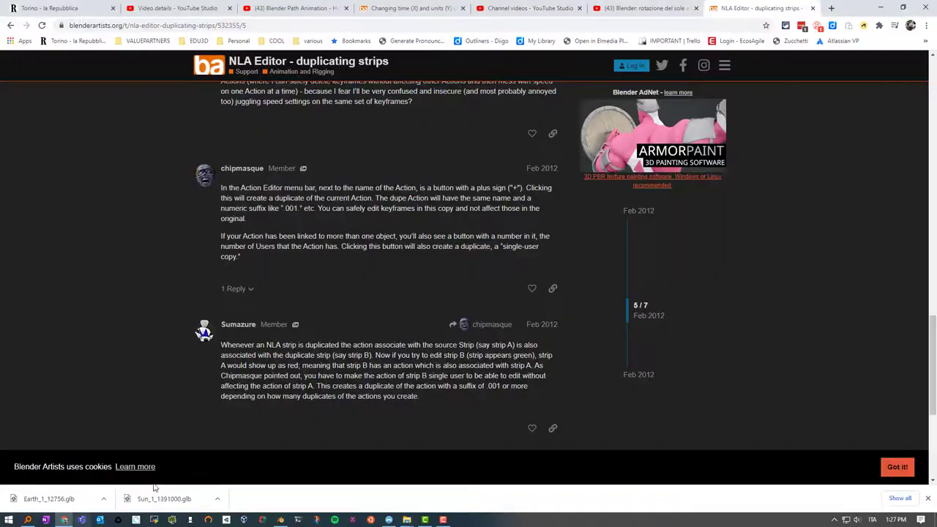
{"action": "left_click", "coordinate": [833, 8]}
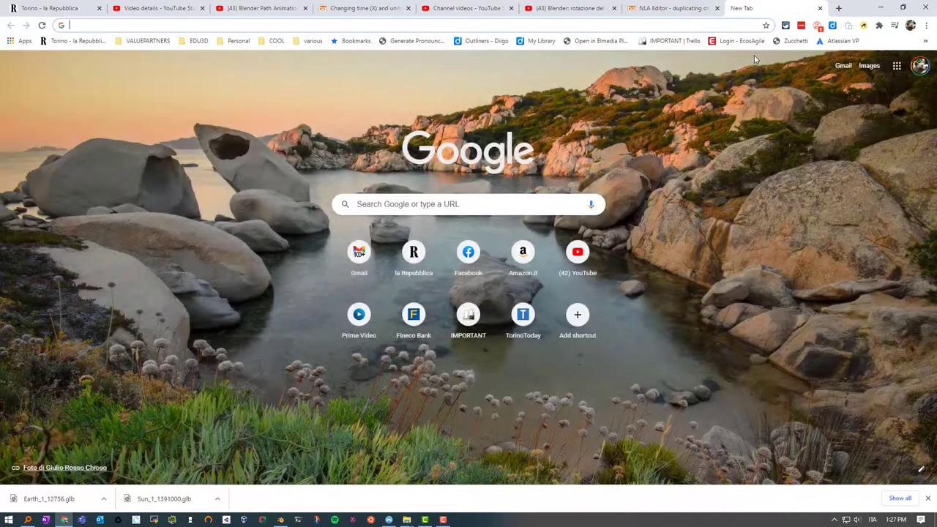
{"action": "type", "text": "aisl."}
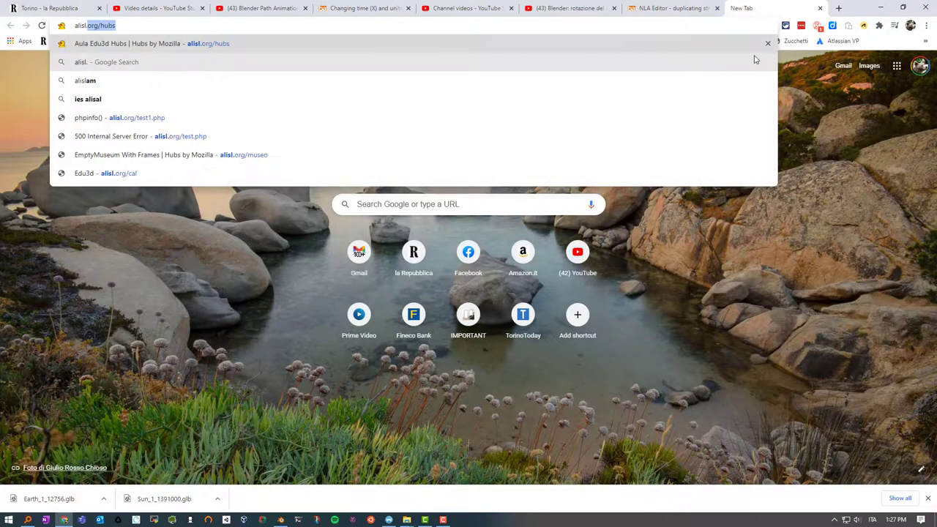
{"action": "key", "text": "Return"}
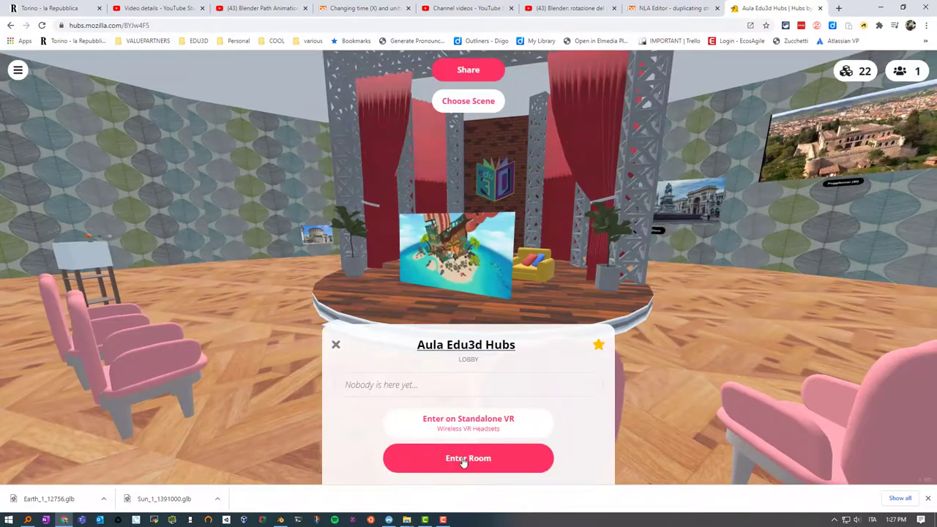
Enter the Hubs room through device setup, turn toward the picture wall, and open the upload picker
{"action": "left_click", "coordinate": [457, 458]}
{"action": "left_click", "coordinate": [462, 460]}
{"action": "left_click", "coordinate": [461, 460]}
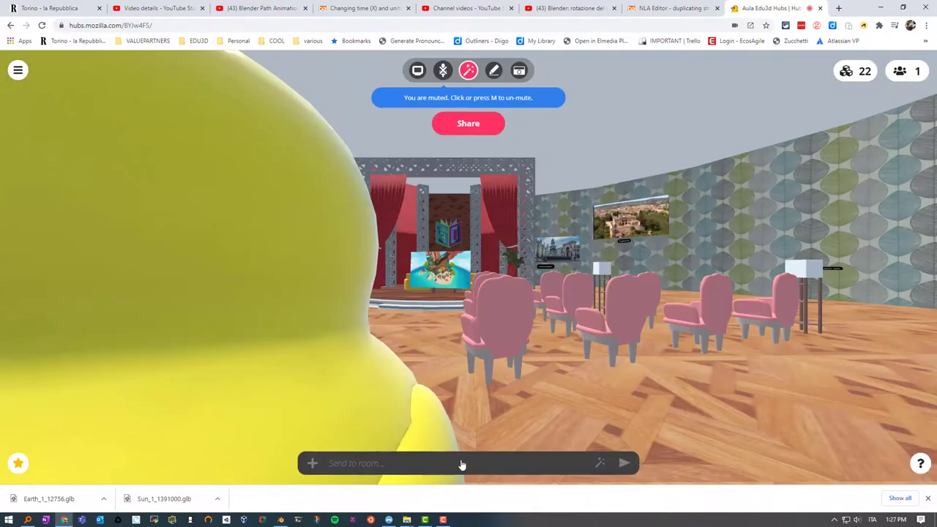
{"action": "mouse_move", "coordinate": [496, 371]}
{"action": "left_mouse_down"}
{"action": "mouse_move", "coordinate": [228, 368]}
{"action": "mouse_move", "coordinate": [239, 375]}
{"action": "mouse_move", "coordinate": [167, 399]}
{"action": "mouse_move", "coordinate": [229, 438]}
{"action": "left_mouse_up"}
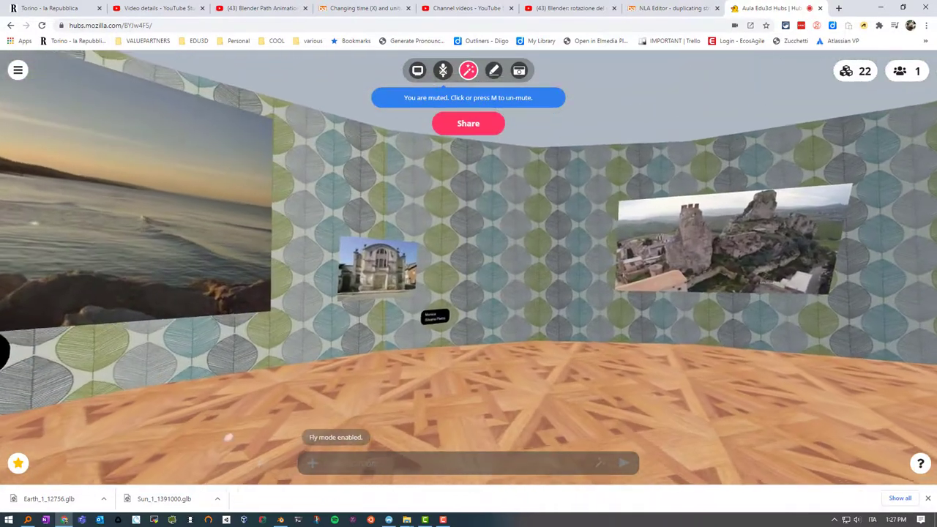
{"action": "left_click", "coordinate": [312, 463]}
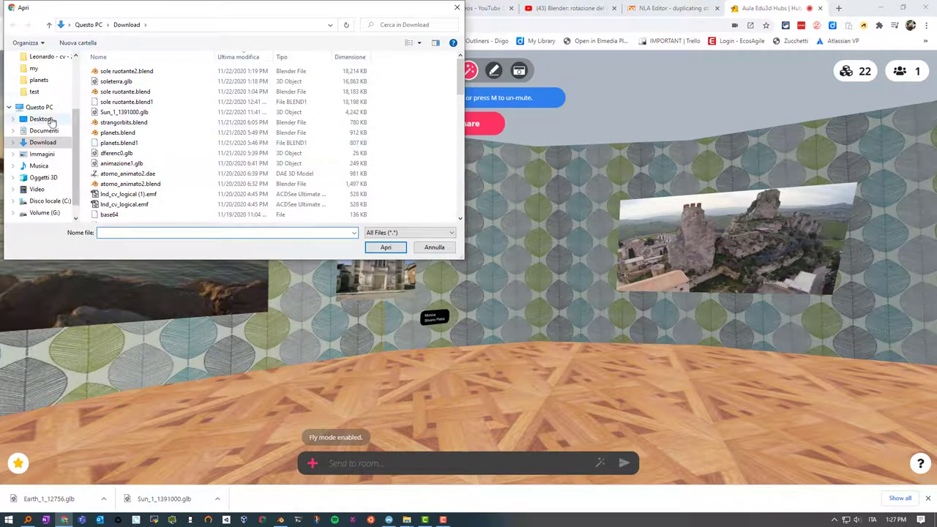
Upload soleterrasiglb.glb from Documenti > planets into the Hubs room
{"action": "left_click", "coordinate": [45, 132]}
{"action": "double_click", "coordinate": [120, 89]}
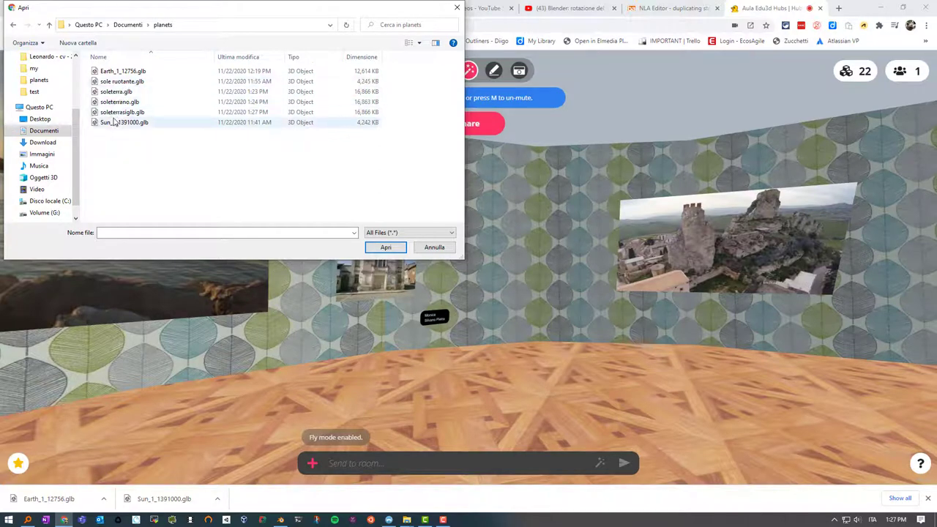
{"action": "double_click", "coordinate": [117, 112]}
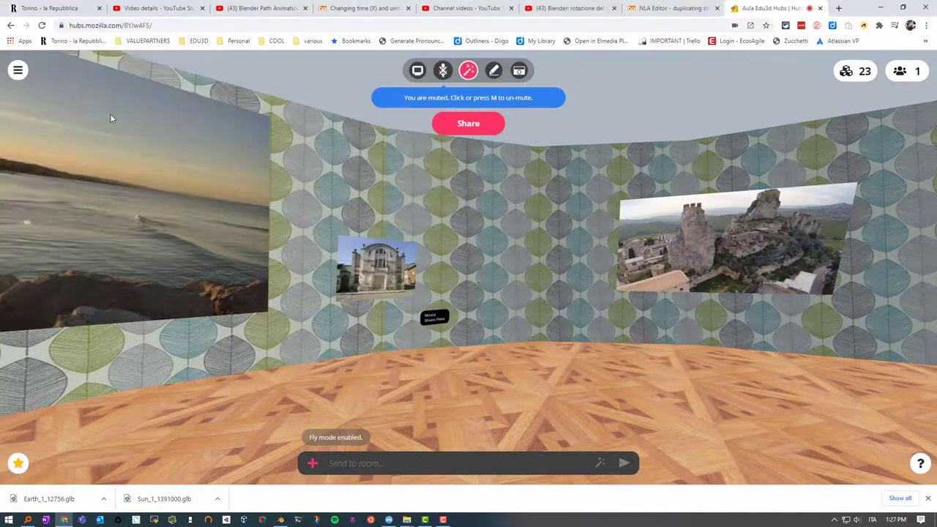
Move forward and turn left to approach the placed sun model
{"action": "left_click_drag", "start_coordinate": [424, 373], "coordinate": [483, 310]}
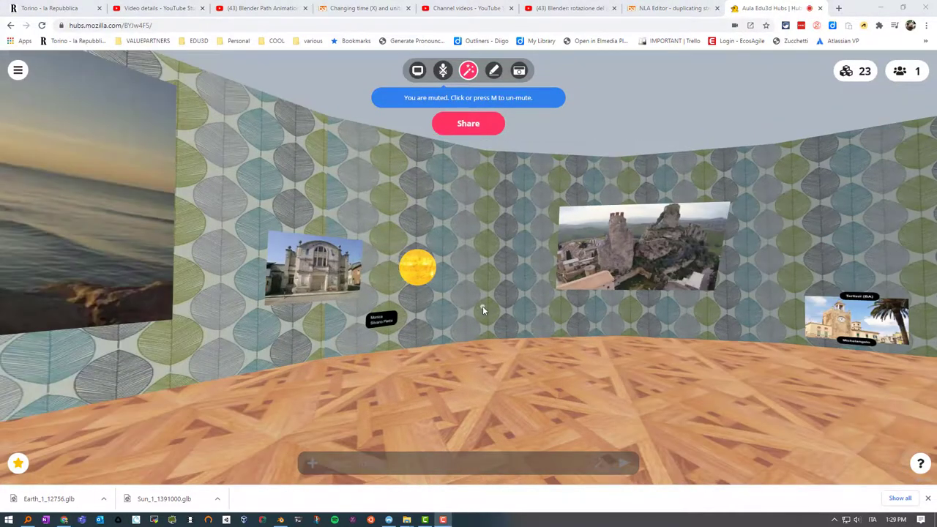
{"action": "key", "text": "w"}
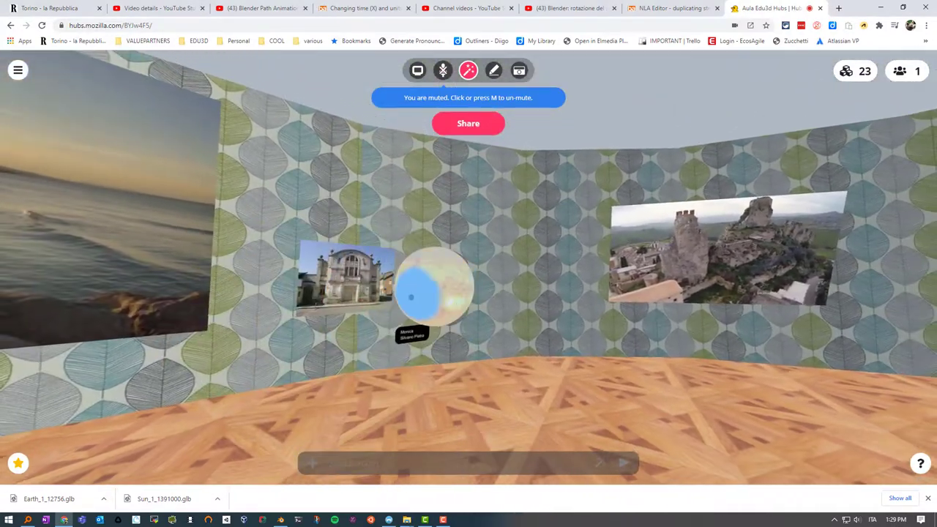
{"action": "key", "text": "w"}
{"action": "key", "text": "w"}
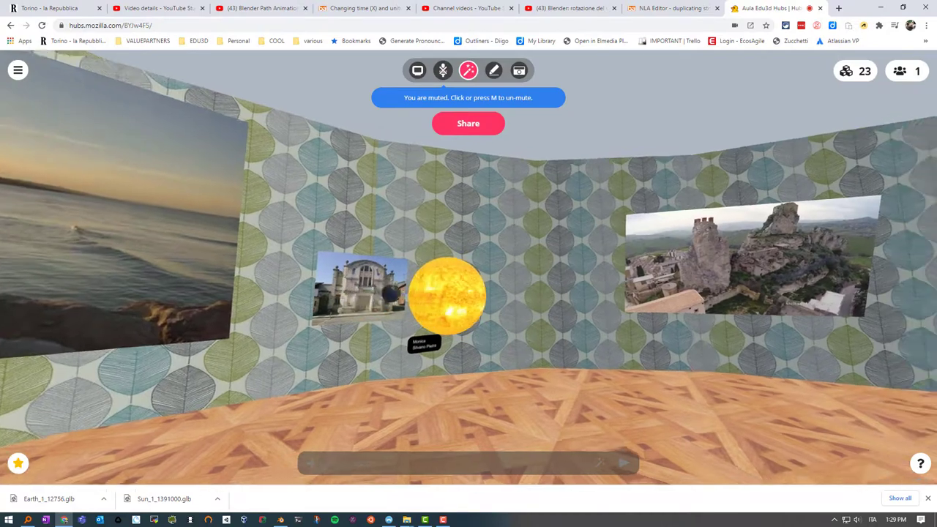
{"action": "key", "text": "q"}
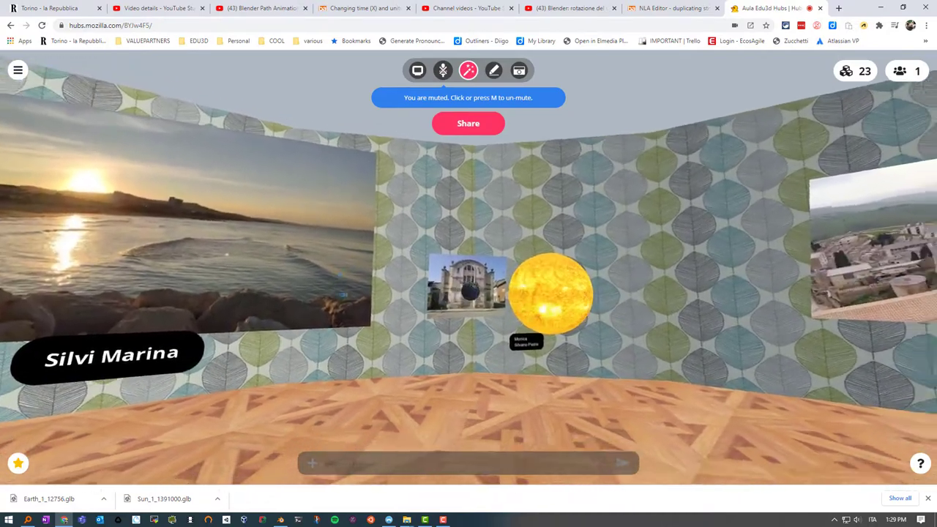
{"action": "key", "text": "q"}
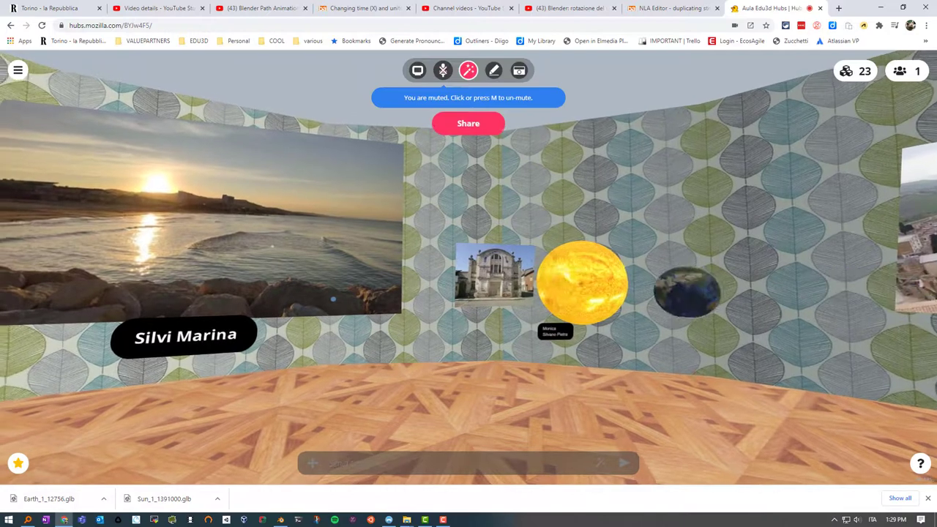
{"action": "mouse_move", "coordinate": [330, 296]}
{"action": "left_mouse_down"}
{"action": "mouse_move", "coordinate": [348, 316]}
{"action": "mouse_move", "coordinate": [347, 308]}
{"action": "left_mouse_up"}
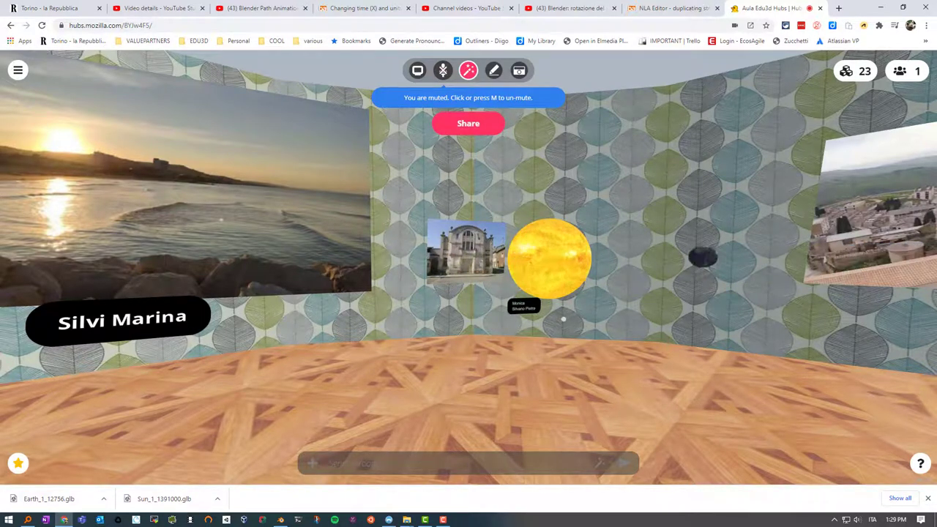
{"action": "key", "text": "space"}
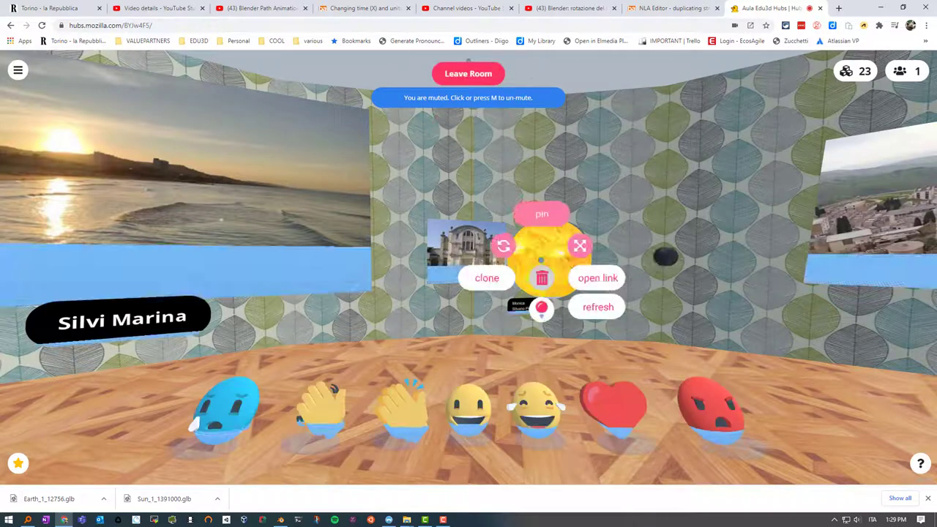
{"action": "key", "text": "space"}
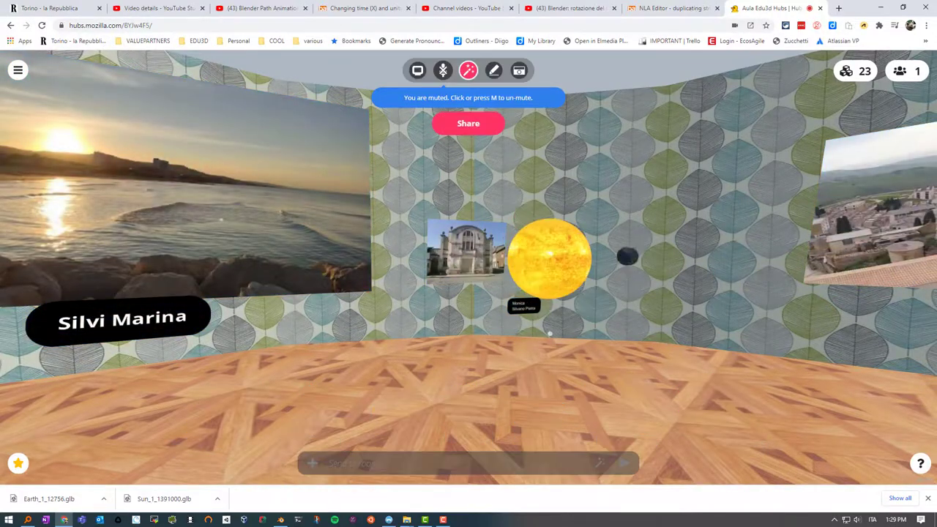